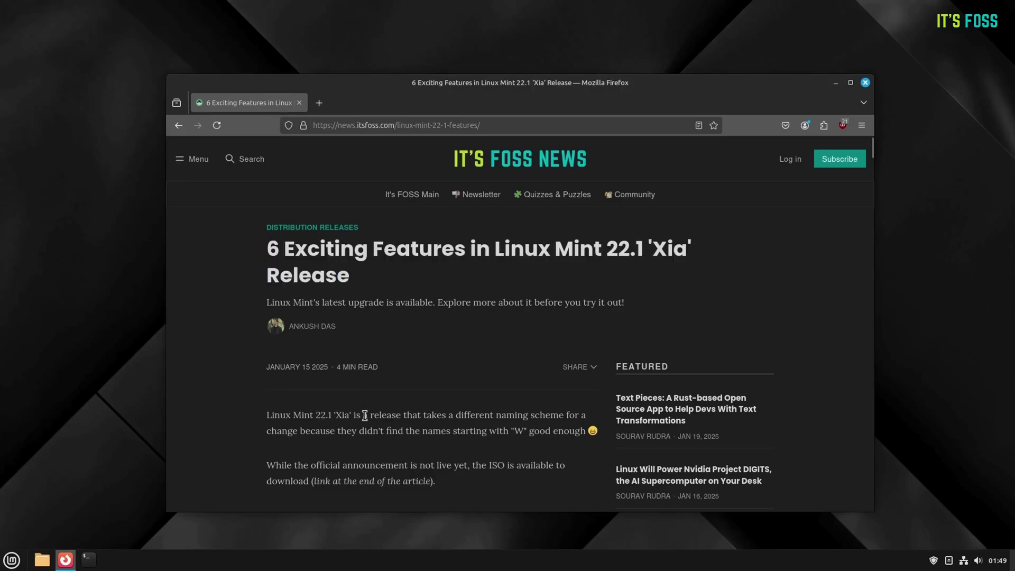
Scroll through the It's FOSS Linux Mint 22.1 article down to its download section.
{"action": "scroll", "coordinate": [364, 415], "scroll_direction": "down", "scroll_amount": 15}
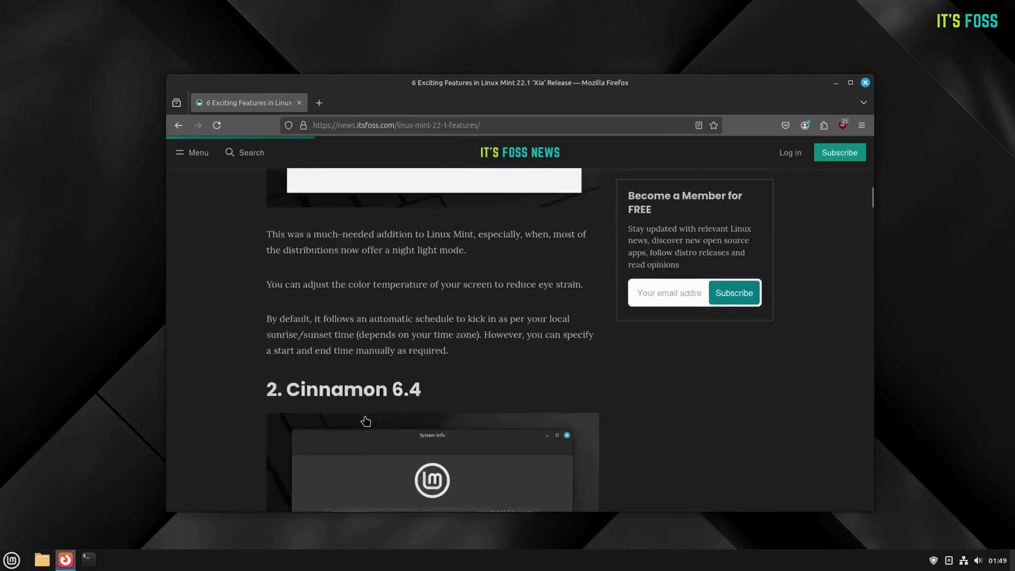
{"action": "scroll", "coordinate": [365, 421], "scroll_direction": "down", "scroll_amount": 15}
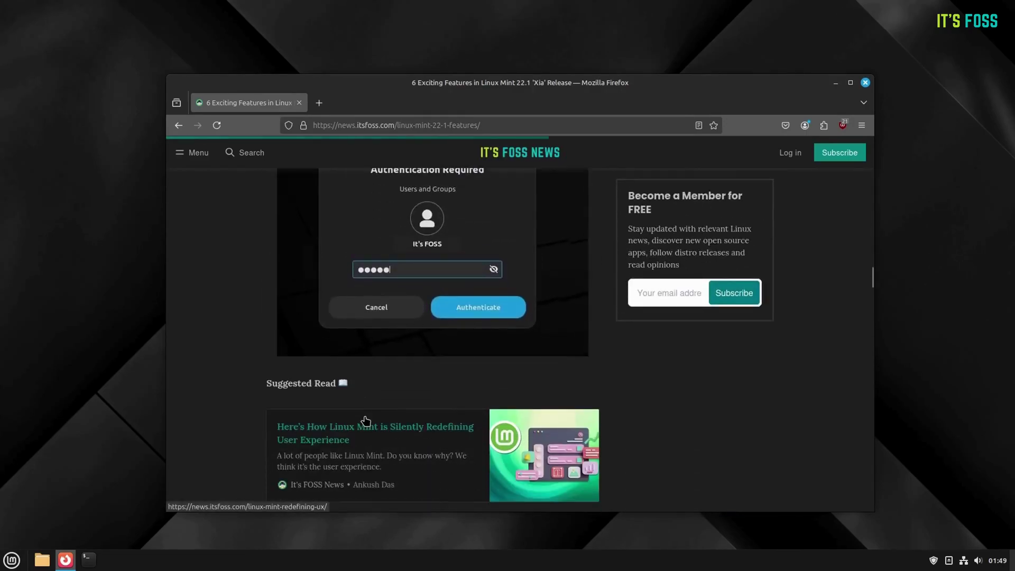
{"action": "scroll", "coordinate": [365, 421], "scroll_direction": "down", "scroll_amount": 15}
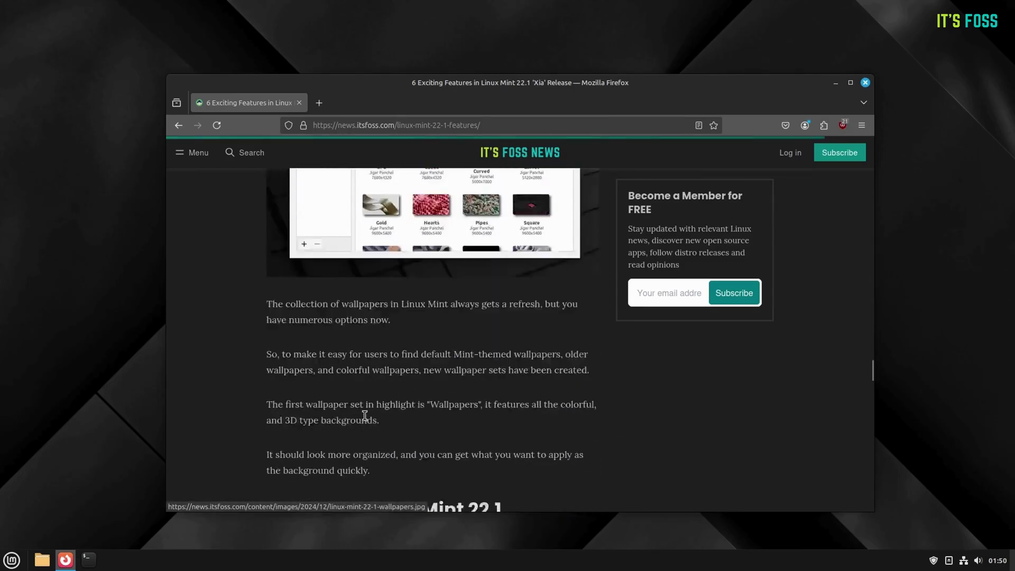
{"action": "scroll", "coordinate": [365, 418], "scroll_direction": "down", "scroll_amount": 5}
{"action": "scroll", "coordinate": [366, 420], "scroll_direction": "down", "scroll_amount": 2}
{"action": "scroll", "coordinate": [367, 422], "scroll_direction": "up", "scroll_amount": 2}
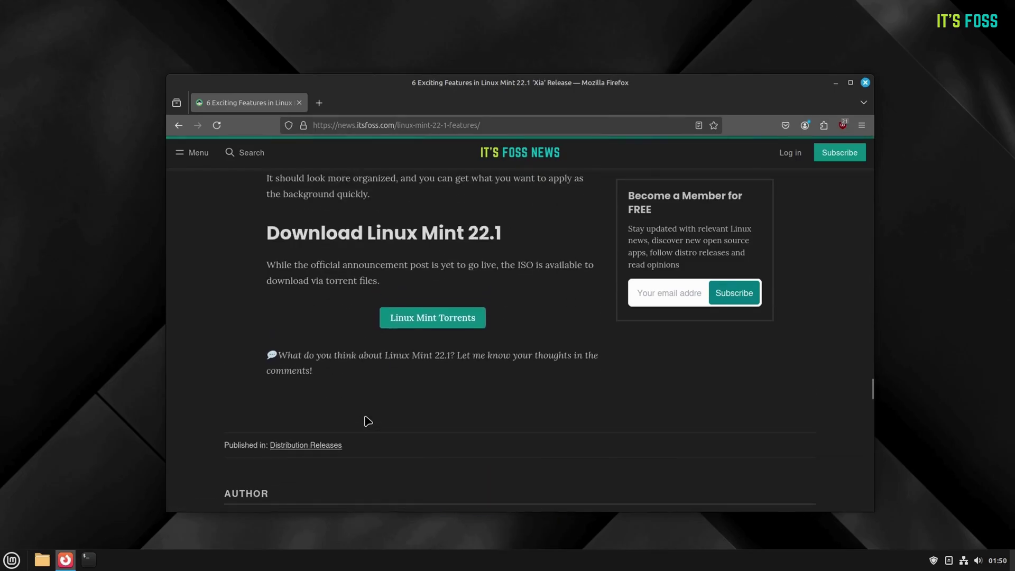
{"action": "scroll", "coordinate": [346, 320], "scroll_direction": "up", "scroll_amount": 4}
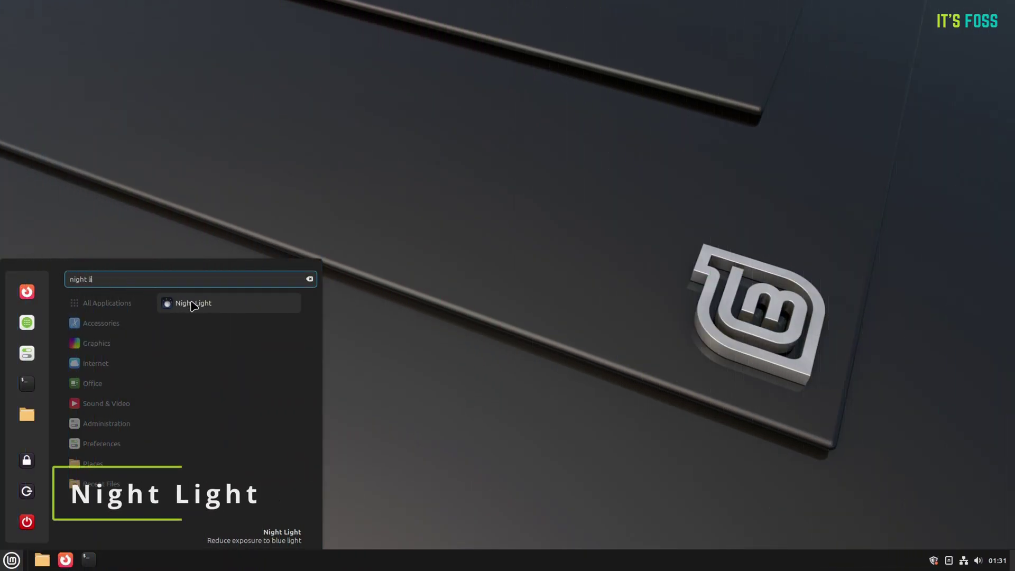
Turn on Night Light and lower its colour temperature.
{"action": "left_click", "coordinate": [193, 305]}
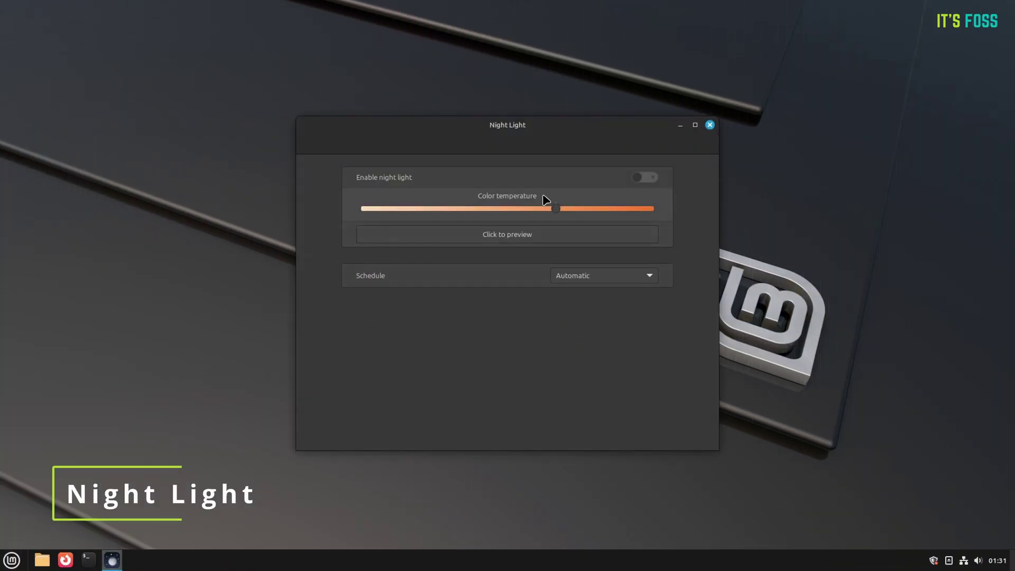
{"action": "left_click", "coordinate": [642, 178]}
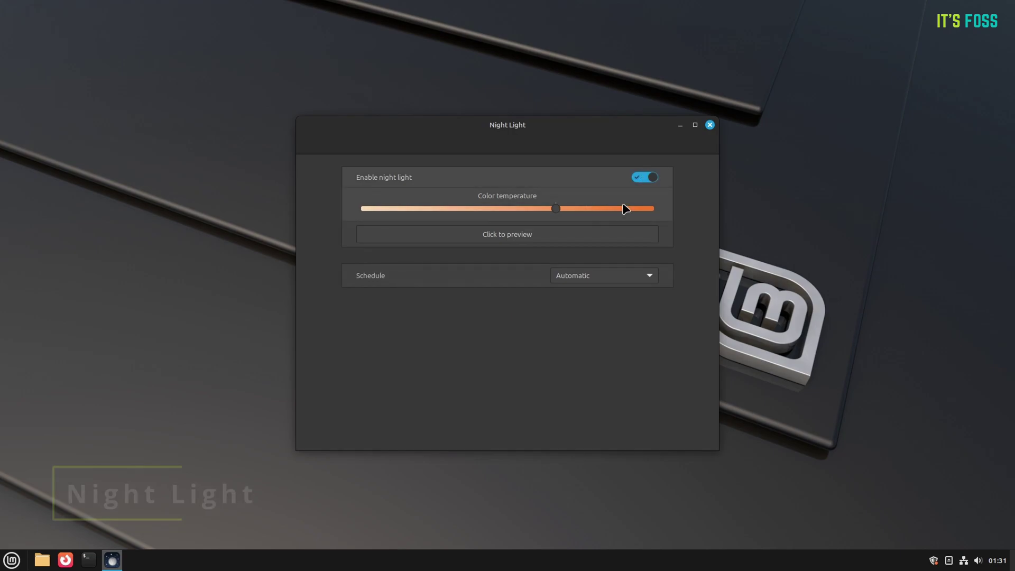
{"action": "left_click_drag", "start_coordinate": [592, 212], "coordinate": [555, 218]}
Try a custom Night Light schedule starting at 23:00, then revert the schedule to Automatic.
{"action": "left_click", "coordinate": [578, 276]}
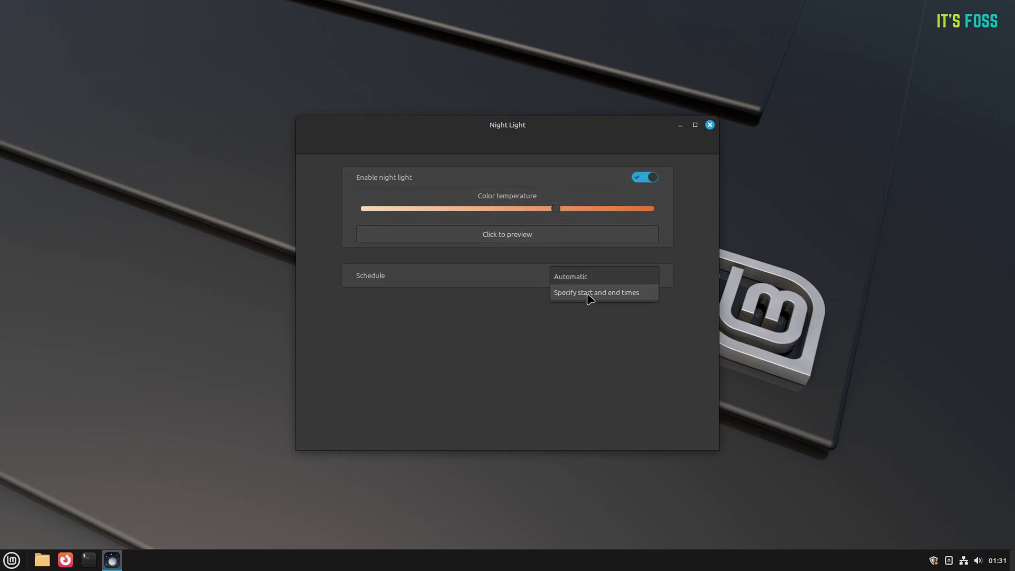
{"action": "left_click", "coordinate": [588, 297]}
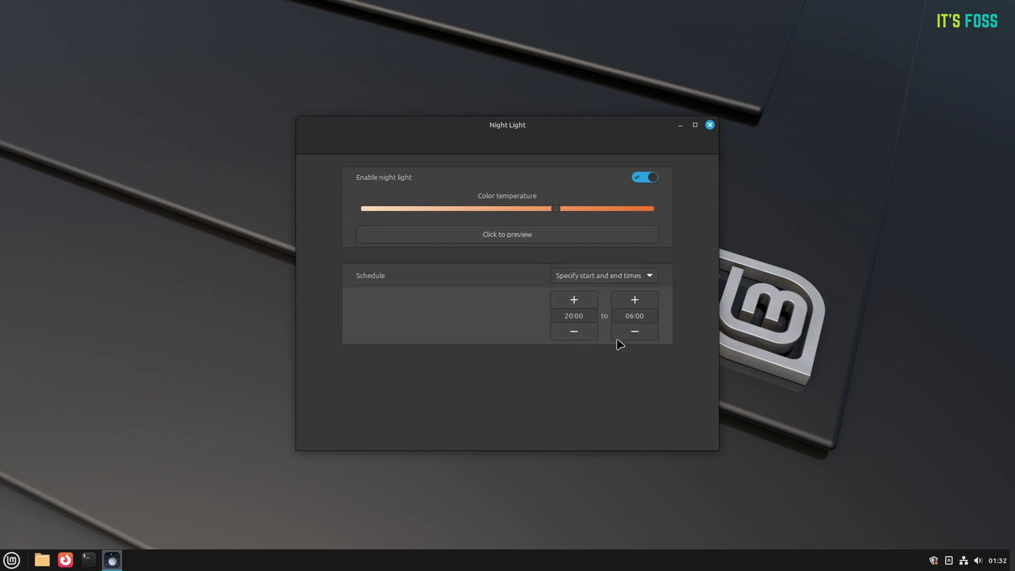
{"action": "left_click", "coordinate": [574, 300]}
{"action": "left_click", "coordinate": [575, 300]}
{"action": "left_click", "coordinate": [576, 301]}
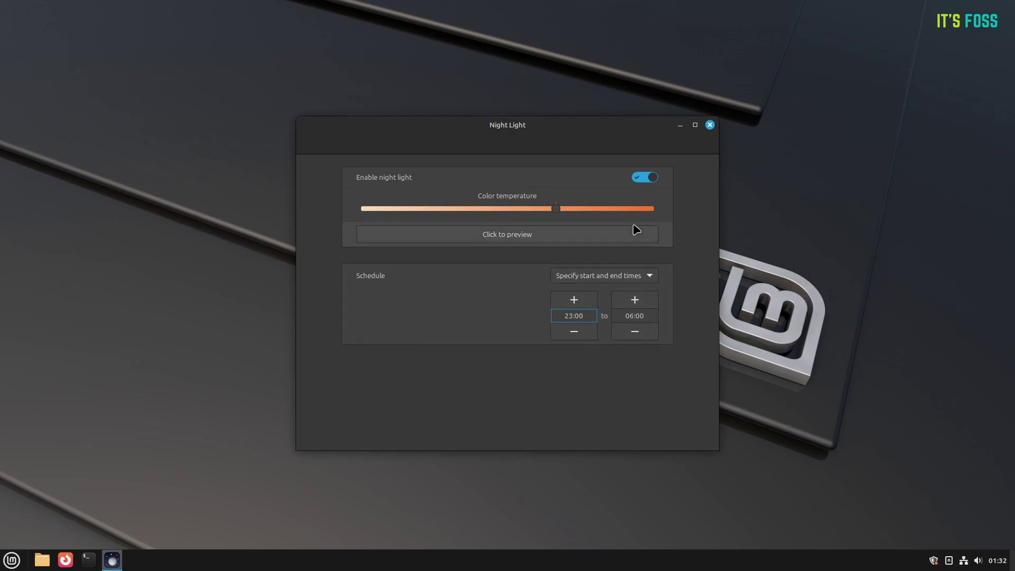
{"action": "left_click", "coordinate": [622, 276]}
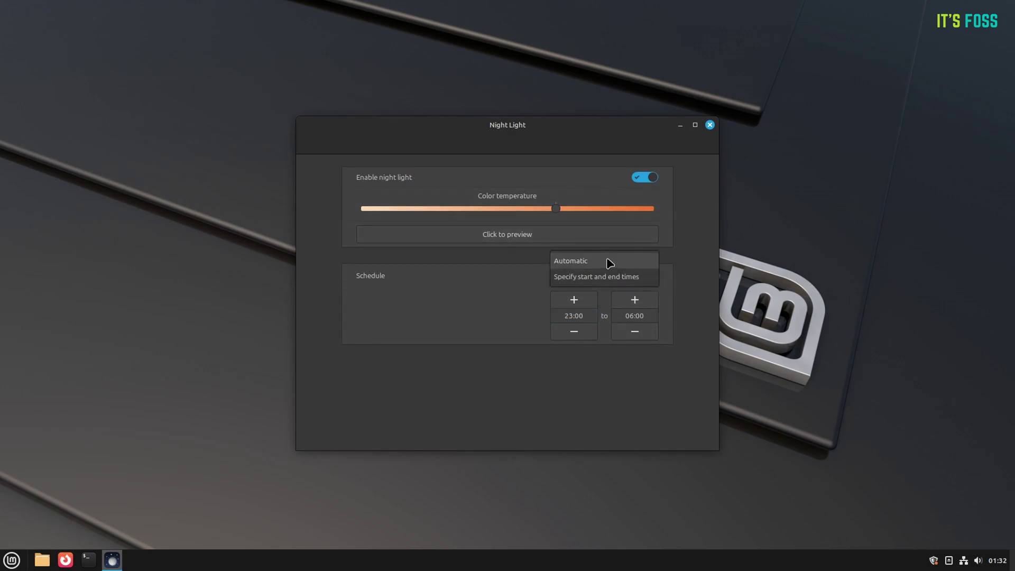
{"action": "left_click", "coordinate": [609, 261]}
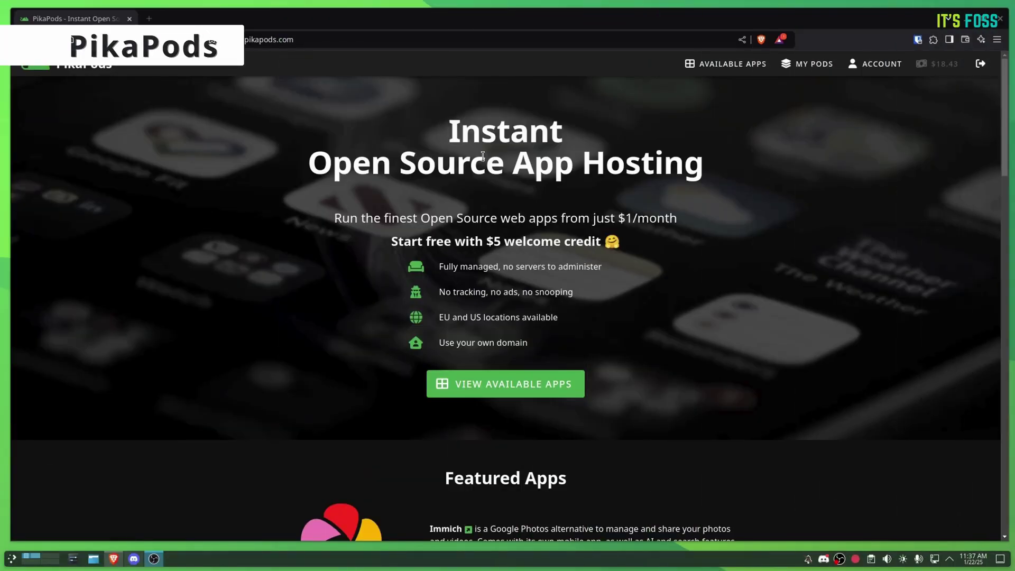
Browse the available PikaPods apps and start setting up a Joplin pod.
{"action": "scroll", "coordinate": [483, 156], "scroll_direction": "down", "scroll_amount": 2}
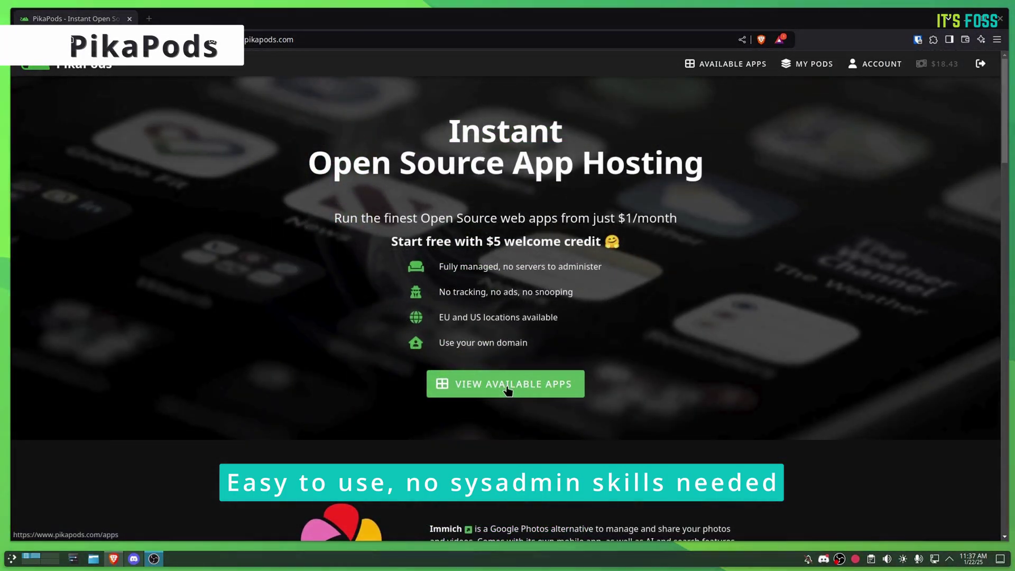
{"action": "left_click", "coordinate": [507, 389]}
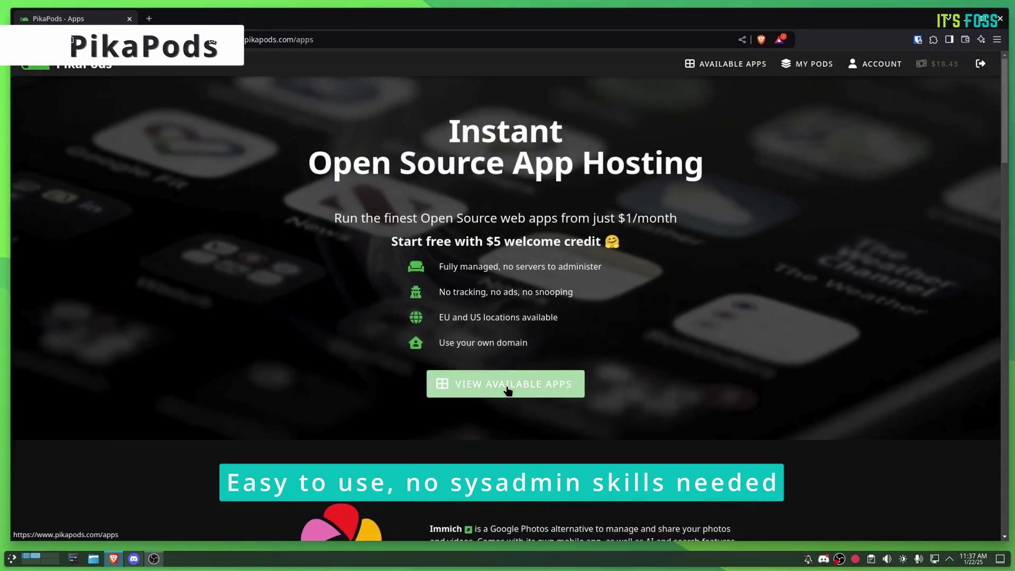
{"action": "scroll", "coordinate": [507, 390], "scroll_direction": "down", "scroll_amount": 3}
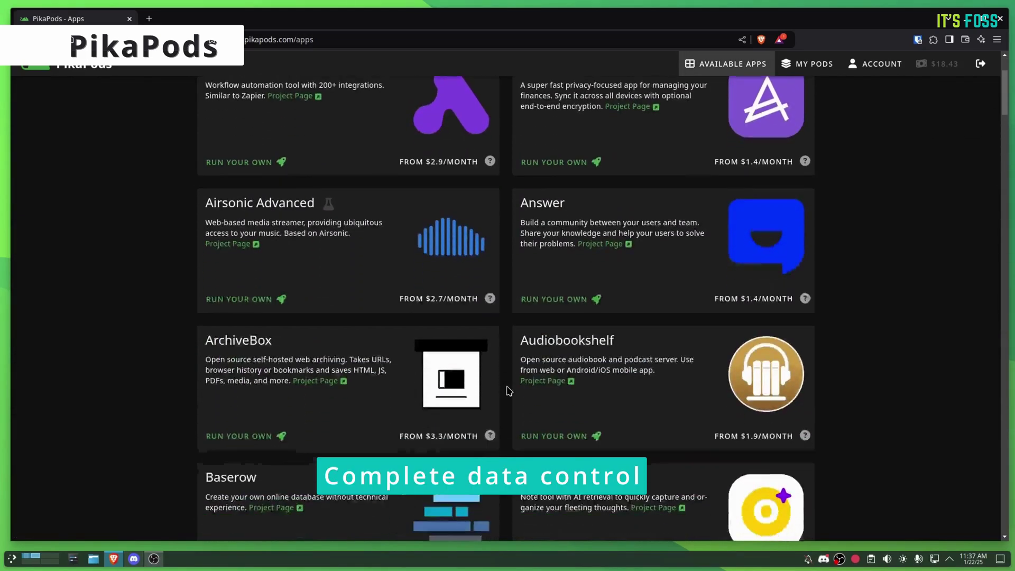
{"action": "scroll", "coordinate": [507, 390], "scroll_direction": "down", "scroll_amount": 10}
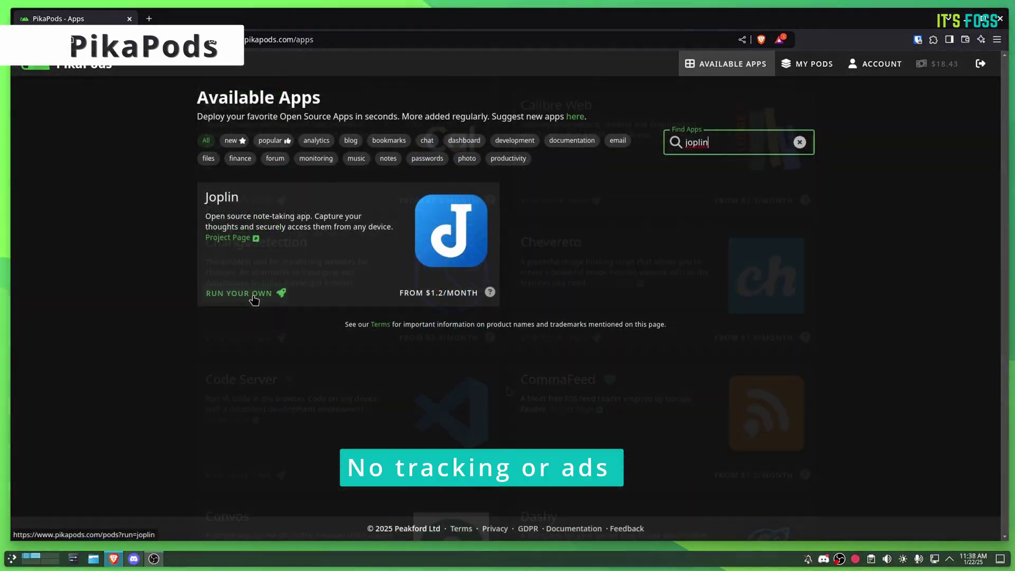
{"action": "left_click", "coordinate": [253, 299]}
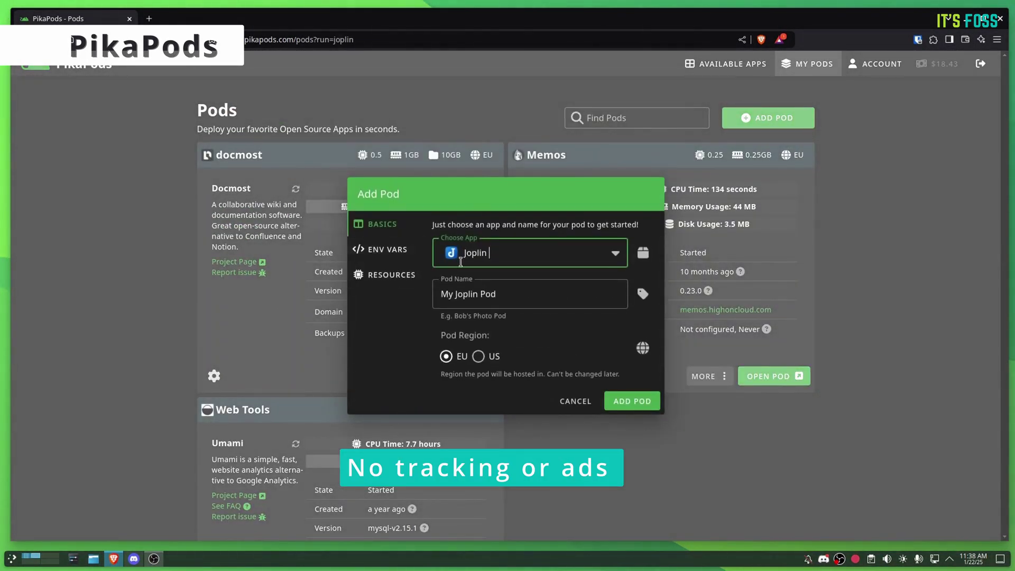
Review the Joplin pod's ENV VARS and RESOURCES, then add the pod.
{"action": "left_click", "coordinate": [388, 249]}
{"action": "left_click", "coordinate": [392, 275]}
{"action": "left_click", "coordinate": [381, 224]}
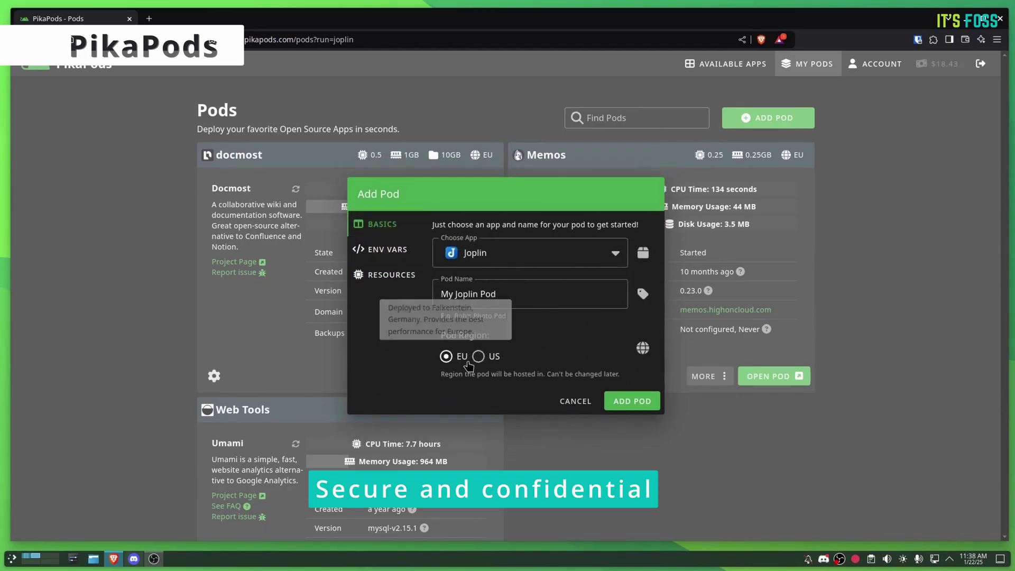
{"action": "left_click", "coordinate": [629, 402]}
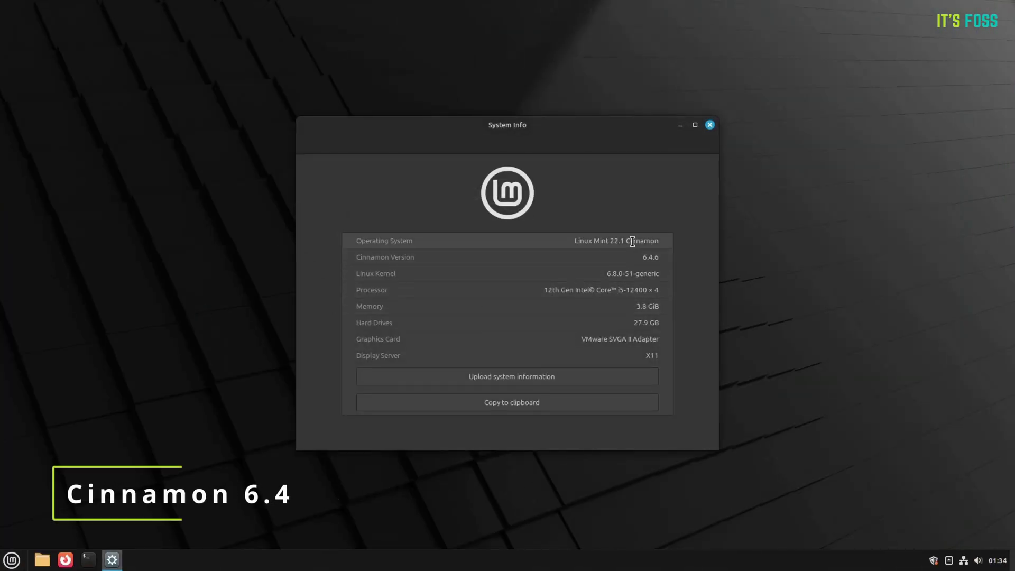
Highlight the OS name and Cinnamon version 6.4.6 in System Info, then close the window.
{"action": "triple_click", "coordinate": [632, 241]}
{"action": "left_click_drag", "start_coordinate": [650, 256], "coordinate": [621, 262]}
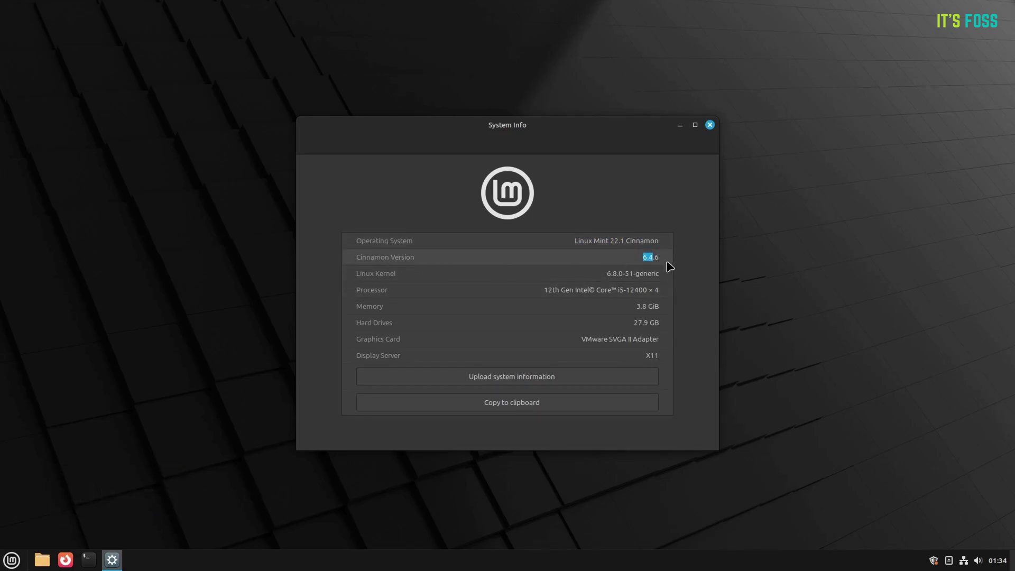
{"action": "left_click", "coordinate": [646, 258]}
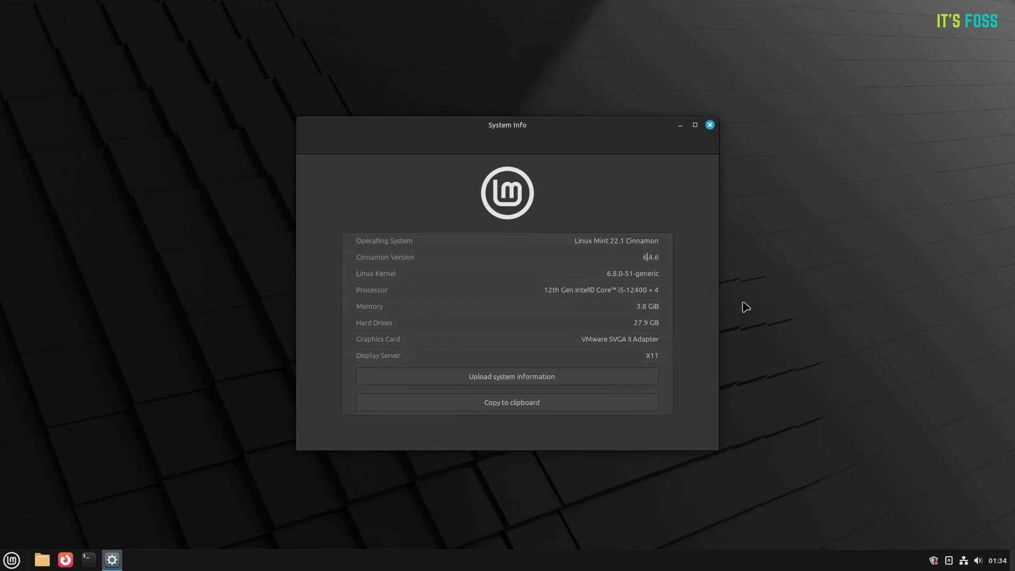
{"action": "left_click", "coordinate": [710, 126]}
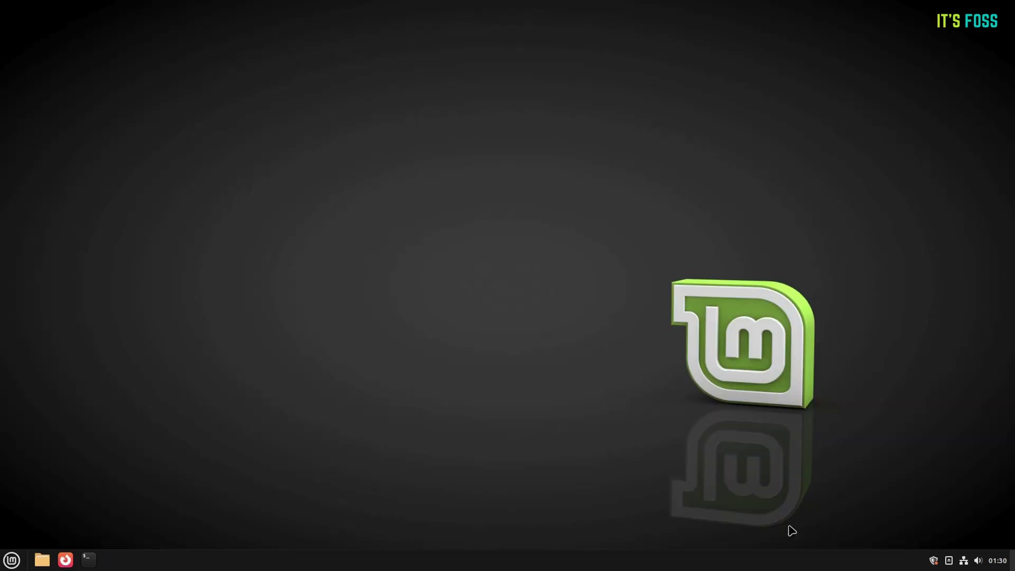
{"action": "right_click", "coordinate": [431, 157]}
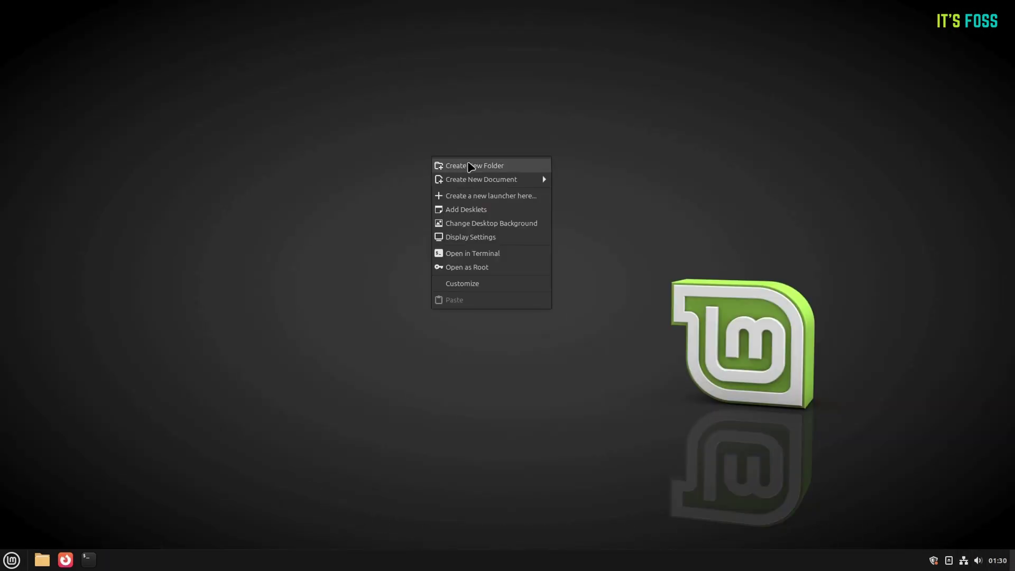
{"action": "left_click", "coordinate": [513, 396]}
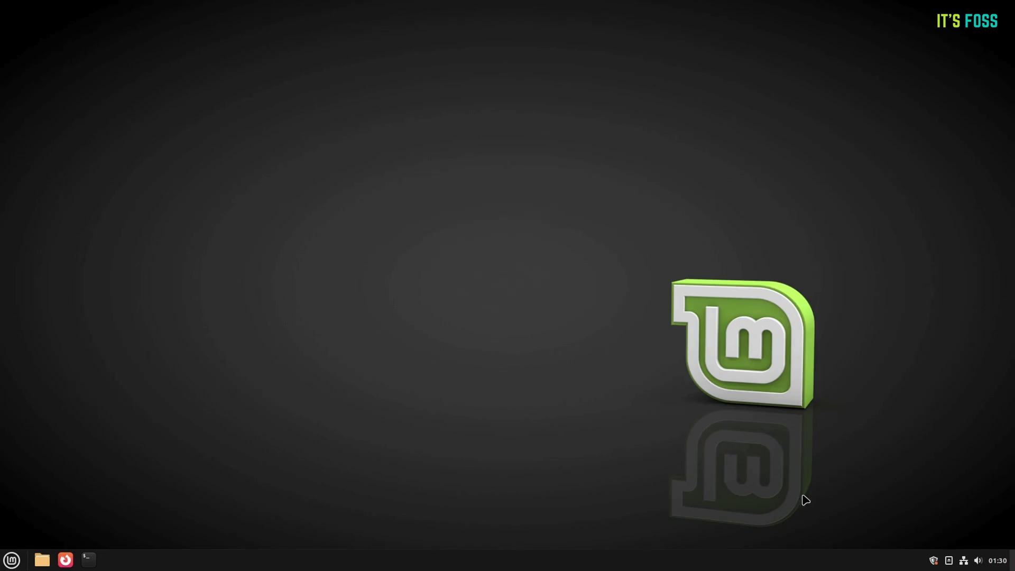
{"action": "left_click", "coordinate": [998, 561]}
{"action": "left_click", "coordinate": [996, 562]}
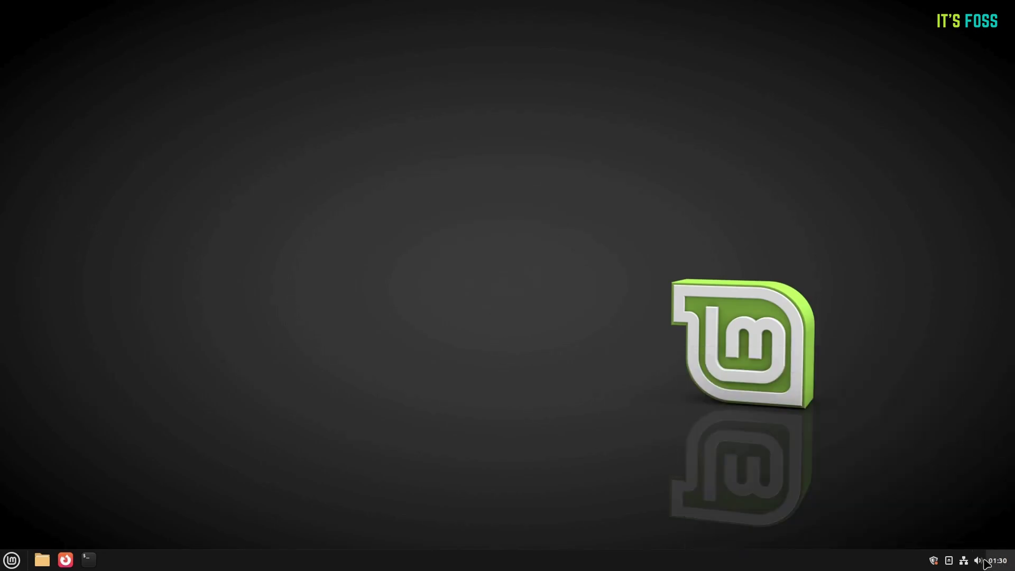
{"action": "left_click", "coordinate": [979, 560]}
{"action": "left_click", "coordinate": [967, 563]}
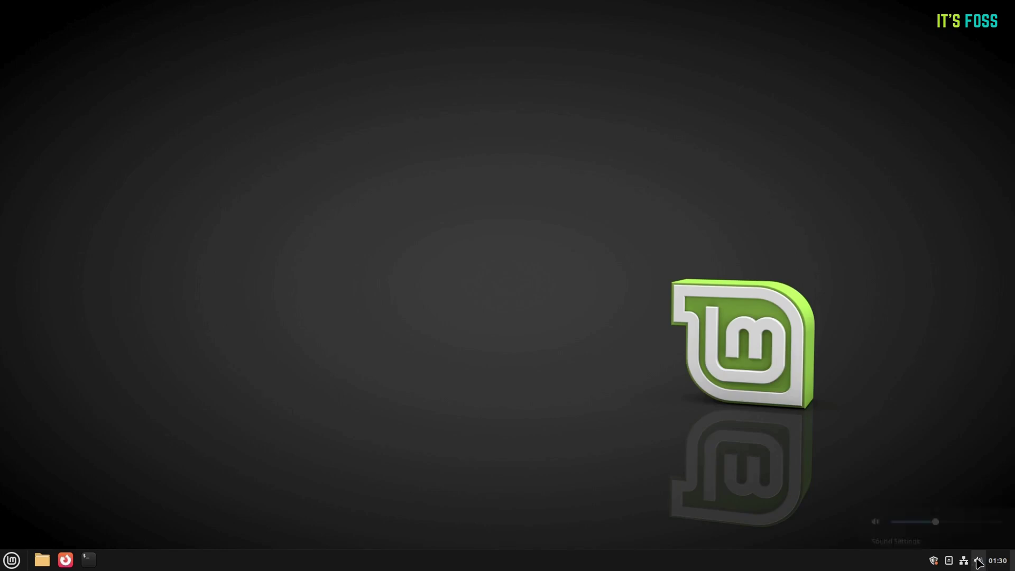
{"action": "left_click", "coordinate": [965, 562]}
{"action": "left_click", "coordinate": [965, 562]}
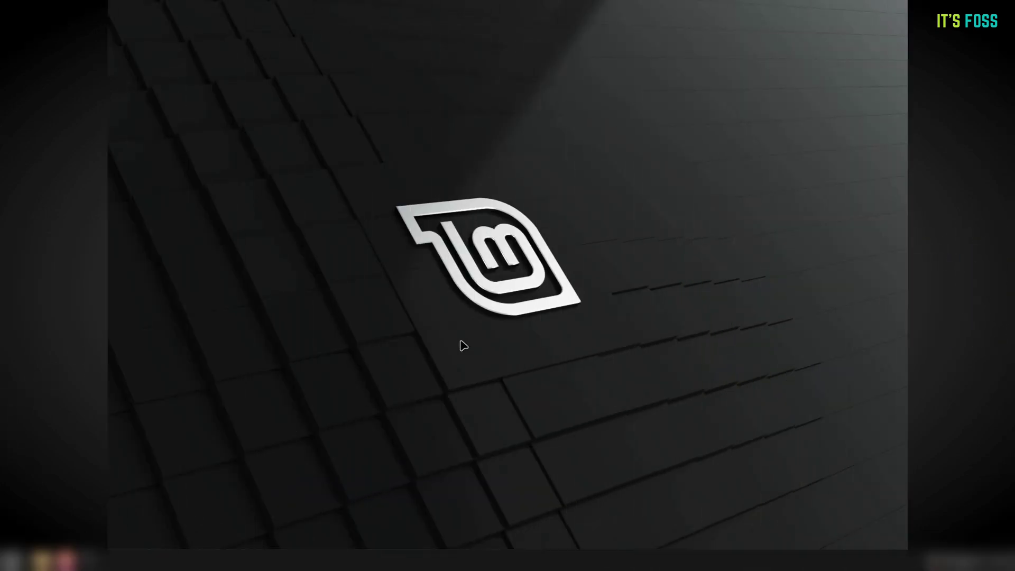
Preview the new shut-down dialog and cancel it, then show and dismiss the desktop context menu.
{"action": "left_click", "coordinate": [12, 559]}
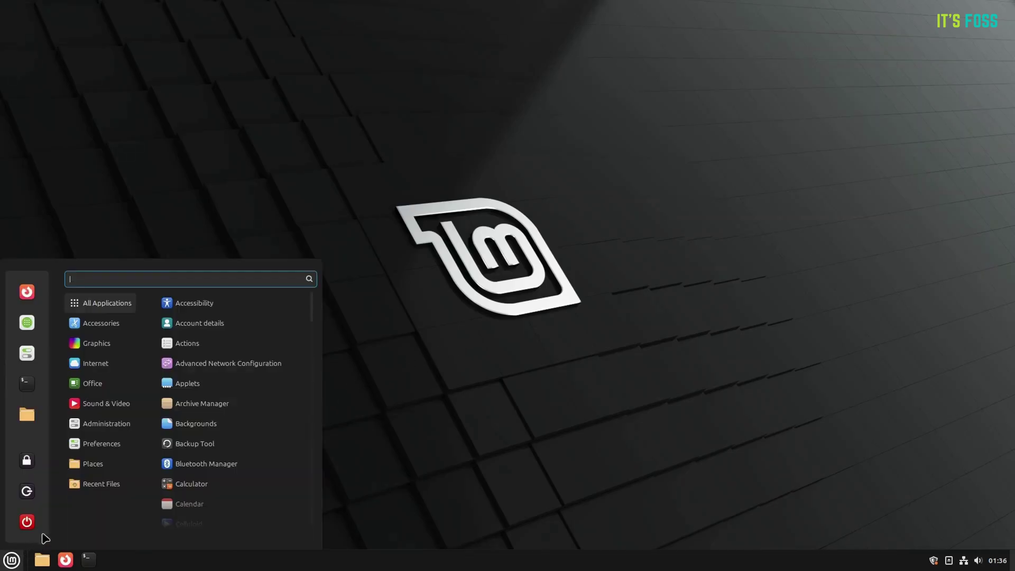
{"action": "left_click", "coordinate": [26, 522]}
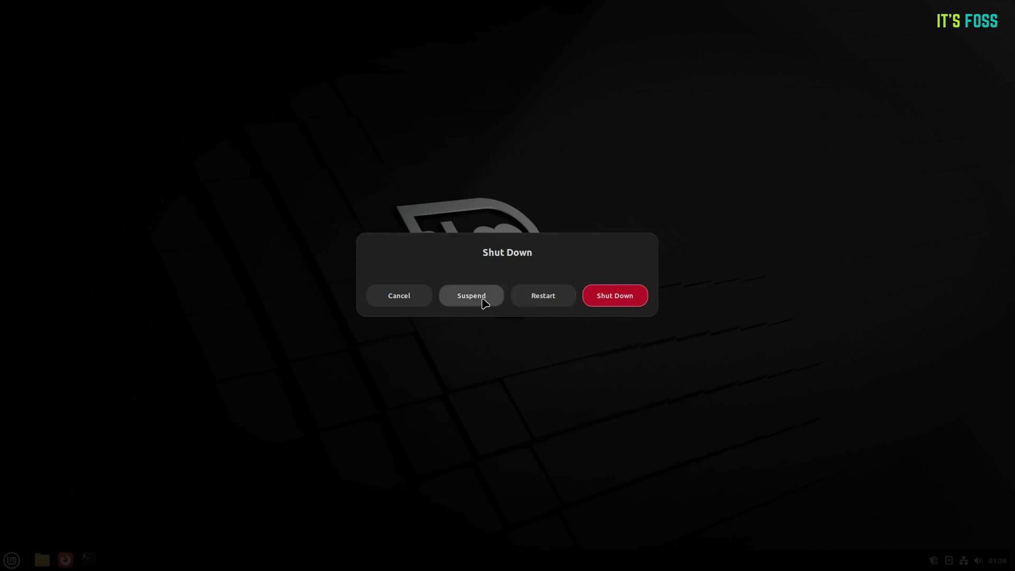
{"action": "left_click", "coordinate": [394, 297]}
{"action": "right_click", "coordinate": [274, 227]}
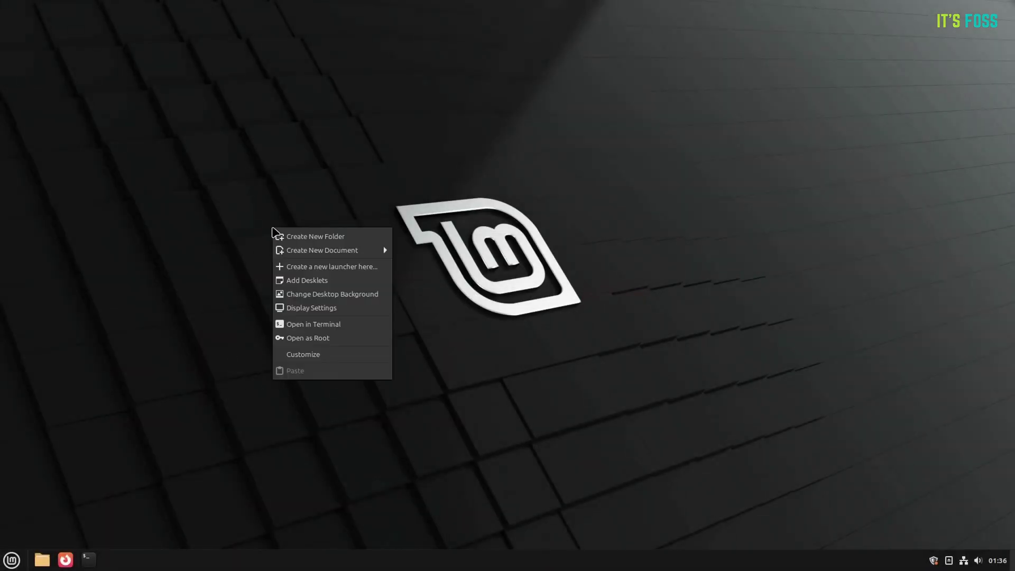
{"action": "left_click", "coordinate": [328, 345]}
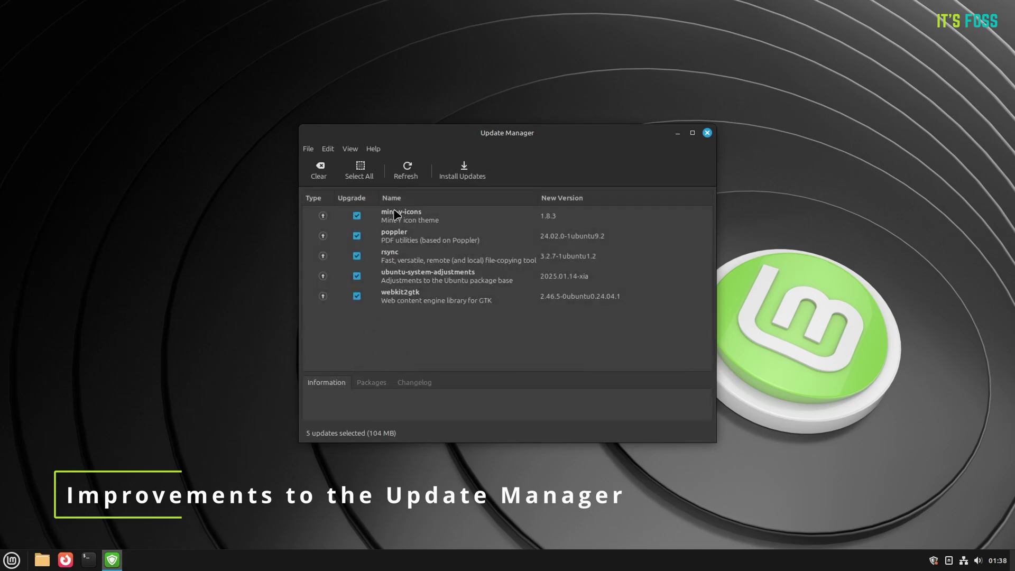
Select the mint-y-icons update, then enlarge the Update Manager window and move it up and left.
{"action": "left_click", "coordinate": [396, 214]}
{"action": "left_click", "coordinate": [370, 386]}
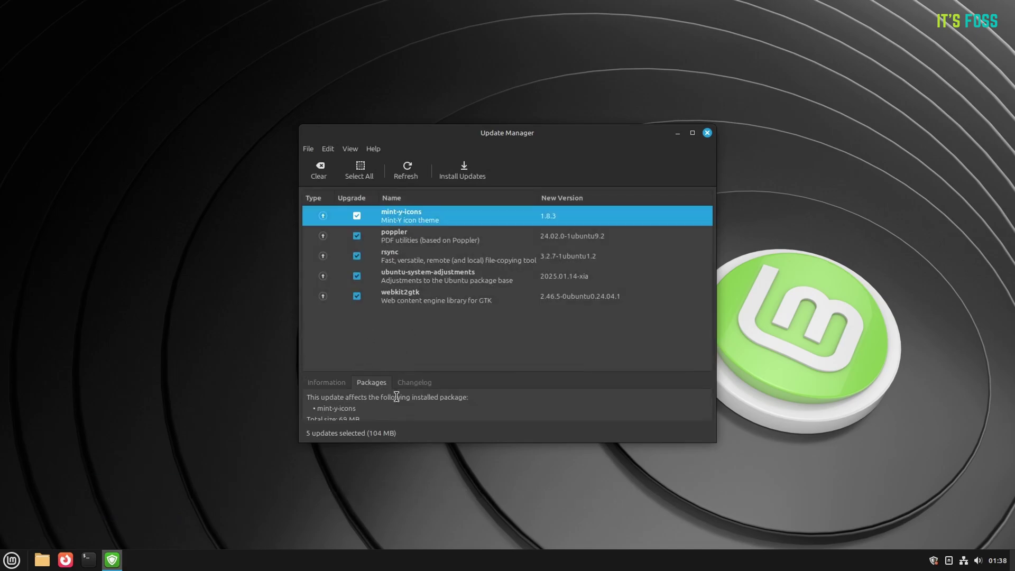
{"action": "left_click_drag", "start_coordinate": [714, 441], "coordinate": [930, 527]}
{"action": "left_click_drag", "start_coordinate": [610, 133], "coordinate": [523, 71]}
Cycle through the Information, Packages and Changelog tabs for the mint-y-icons update.
{"action": "left_click", "coordinate": [239, 322]}
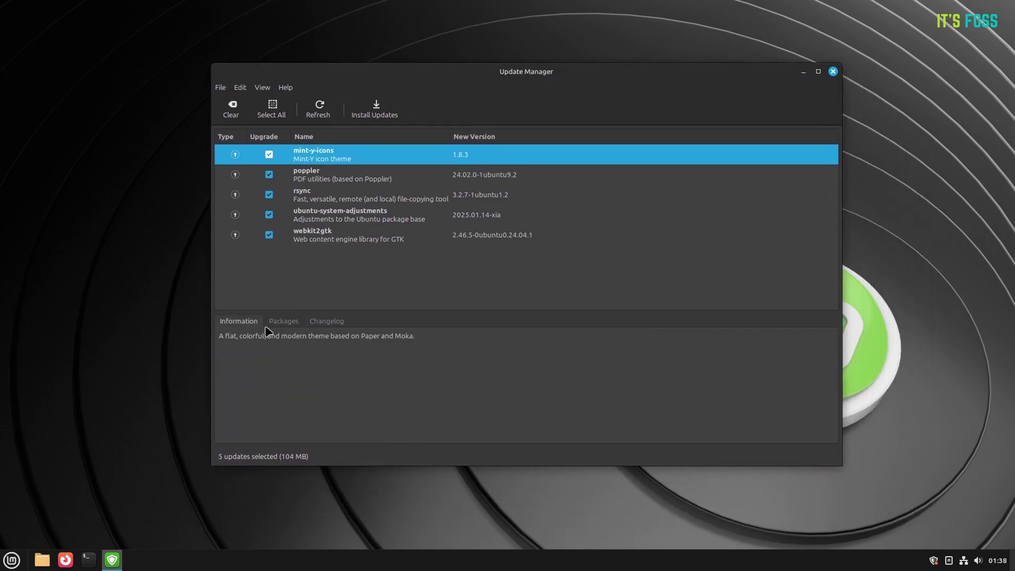
{"action": "left_click", "coordinate": [283, 322]}
{"action": "left_click", "coordinate": [316, 324]}
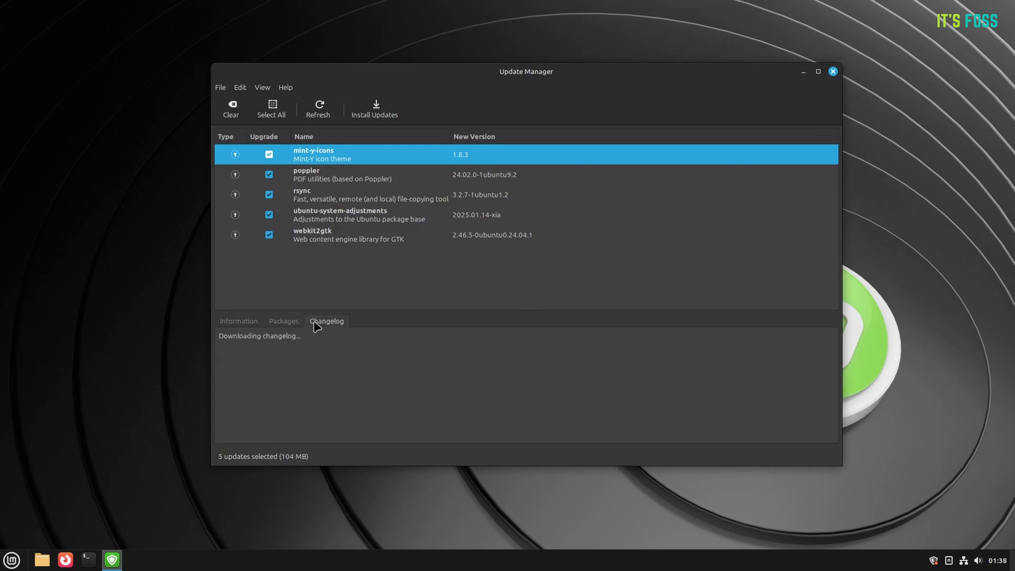
{"action": "left_click", "coordinate": [284, 321]}
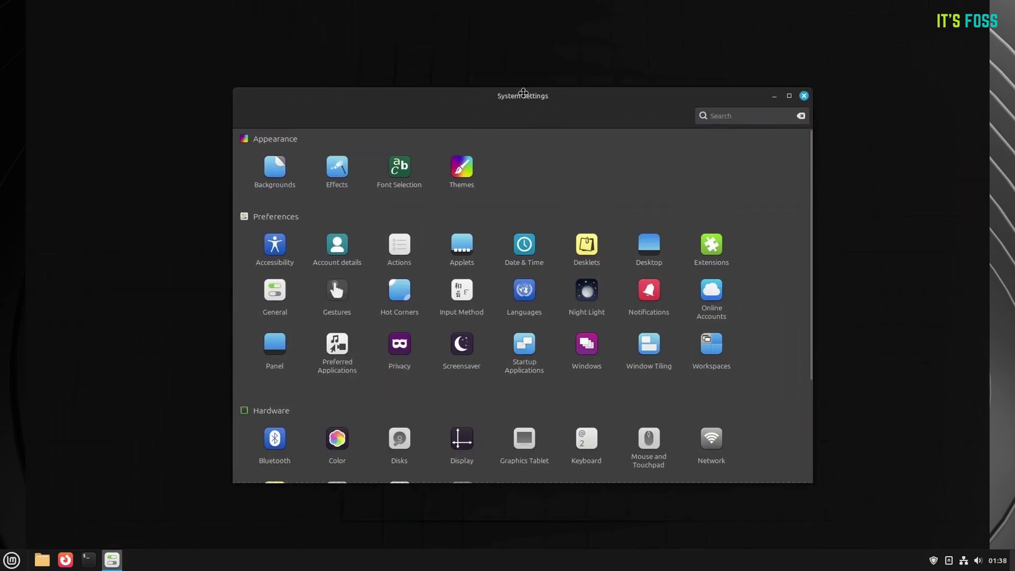
Open Power Management from System Settings and move its window down and right.
{"action": "scroll", "coordinate": [529, 293], "scroll_direction": "down", "scroll_amount": 2}
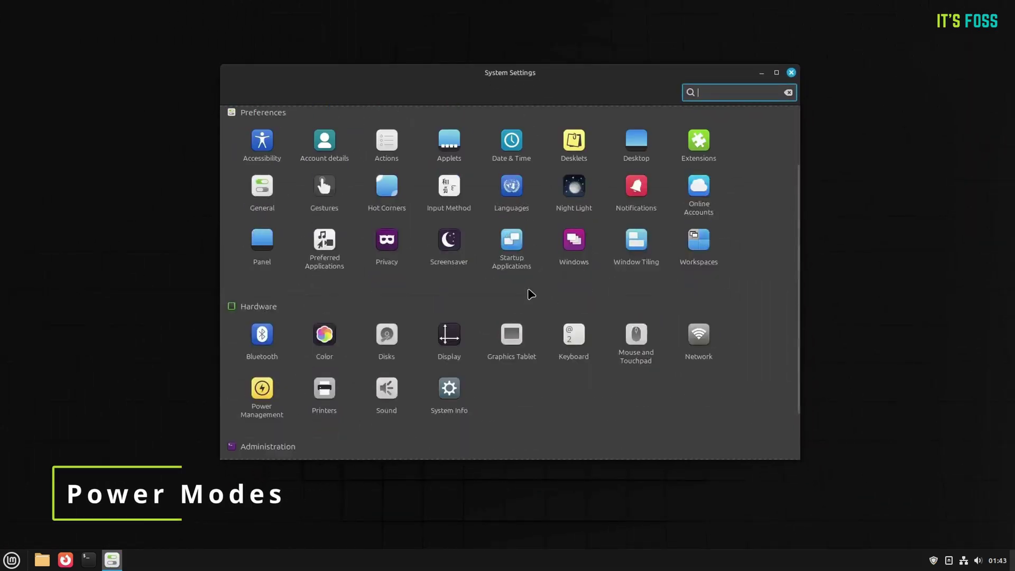
{"action": "scroll", "coordinate": [529, 293], "scroll_direction": "down", "scroll_amount": 2}
{"action": "scroll", "coordinate": [403, 331], "scroll_direction": "up", "scroll_amount": 4}
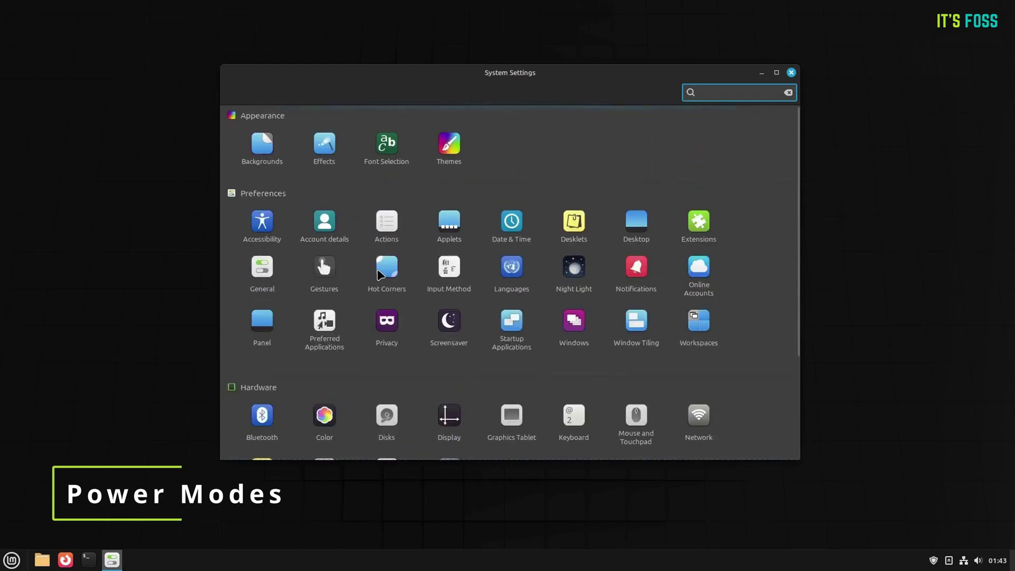
{"action": "scroll", "coordinate": [353, 327], "scroll_direction": "down", "scroll_amount": 4}
{"action": "left_click", "coordinate": [262, 331]}
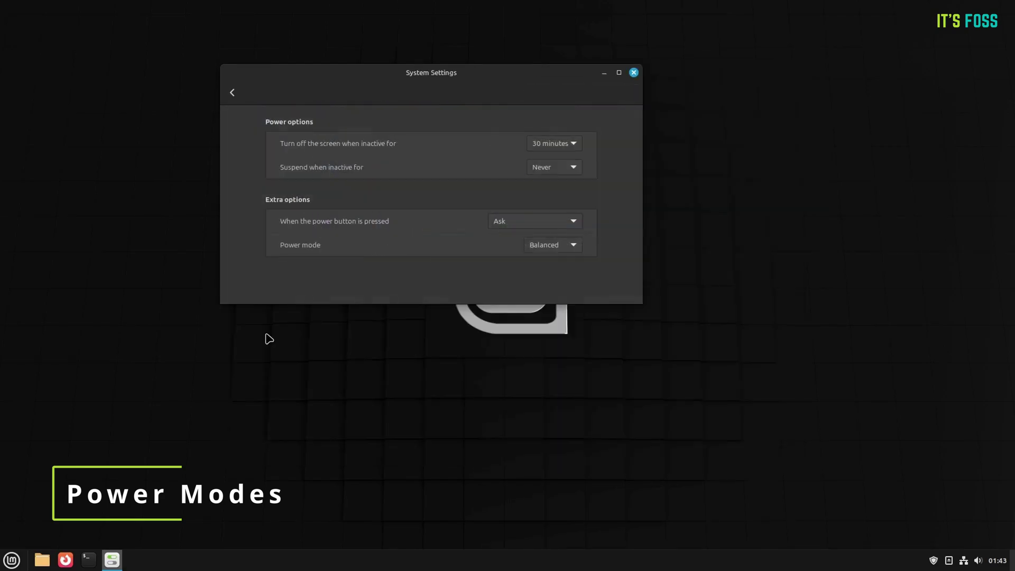
{"action": "left_click_drag", "start_coordinate": [451, 72], "coordinate": [495, 134]}
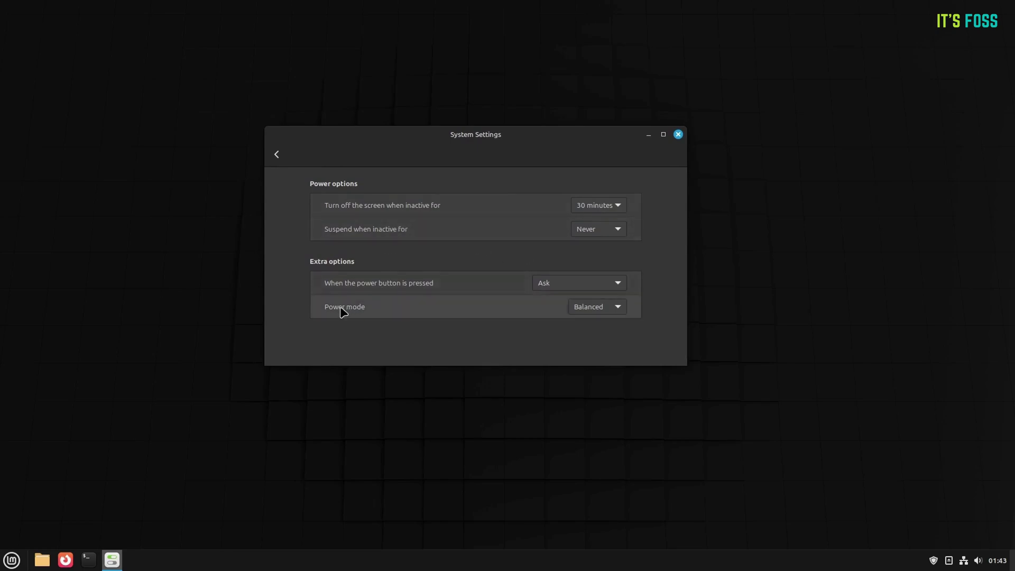
Switch the power mode to Power Saver, set it back to Balanced, and return to the overview.
{"action": "left_click", "coordinate": [594, 308]}
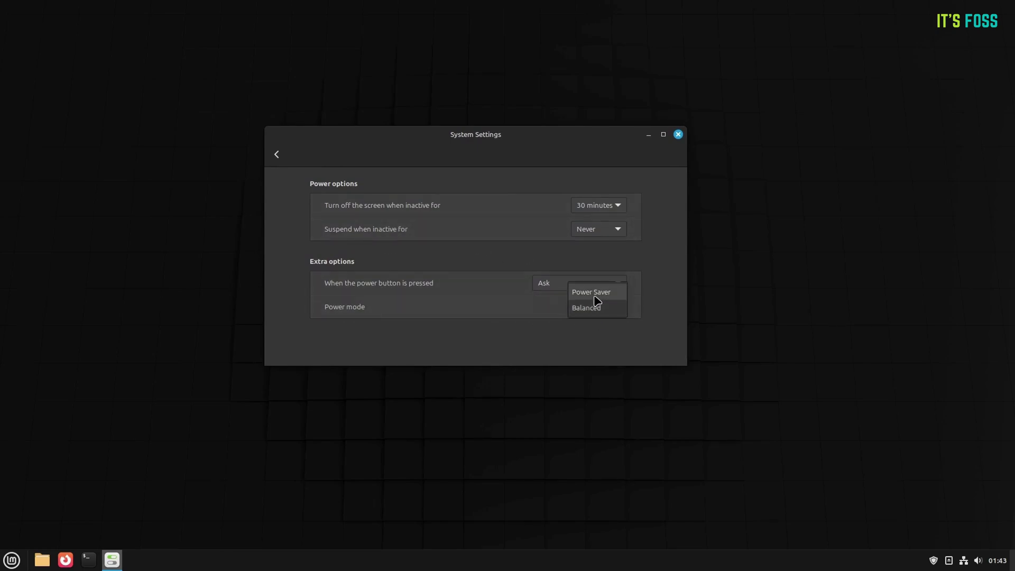
{"action": "left_click", "coordinate": [594, 293]}
{"action": "left_click", "coordinate": [602, 309]}
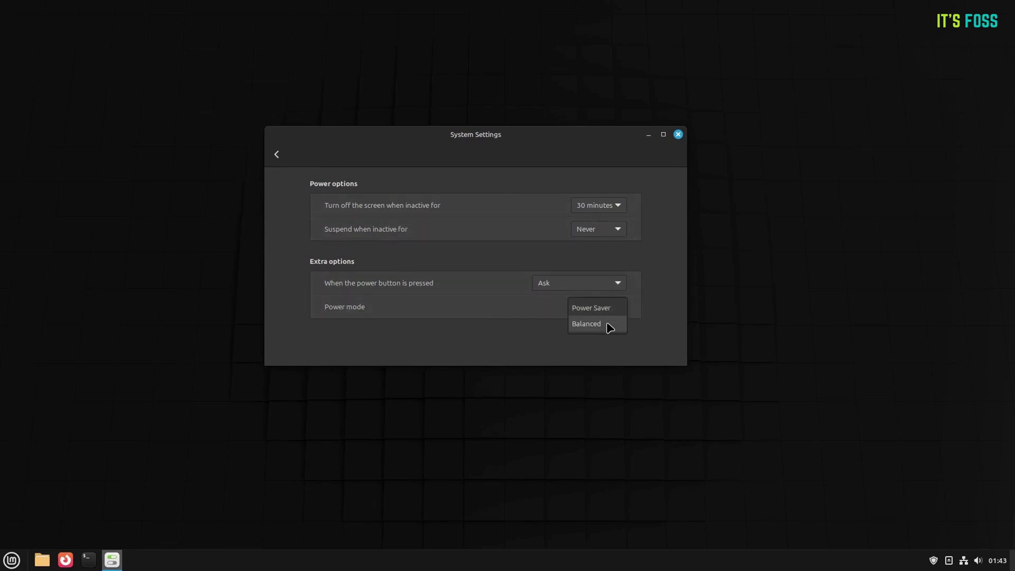
{"action": "left_click", "coordinate": [608, 327]}
{"action": "left_click", "coordinate": [616, 312]}
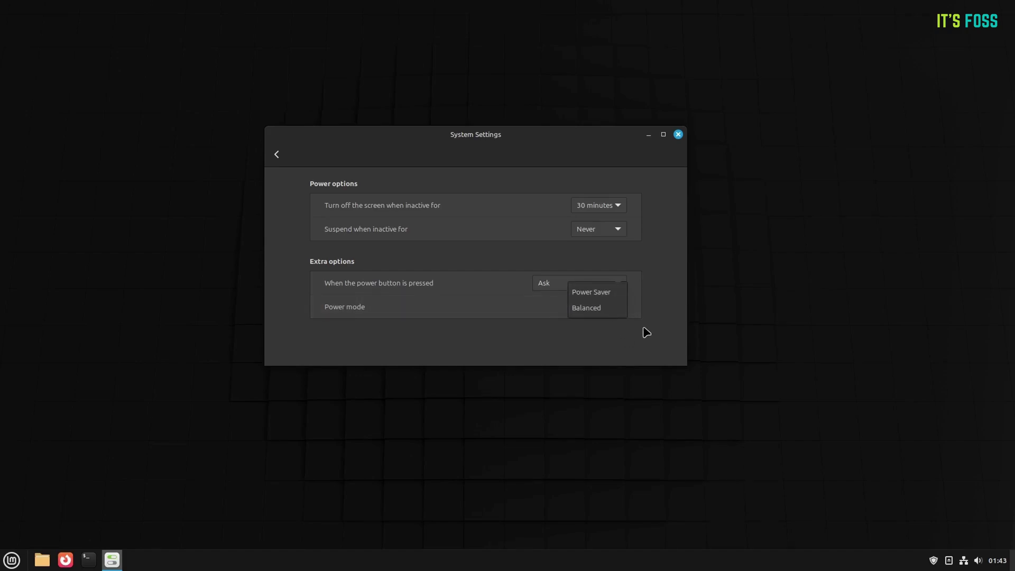
{"action": "left_click", "coordinate": [670, 355]}
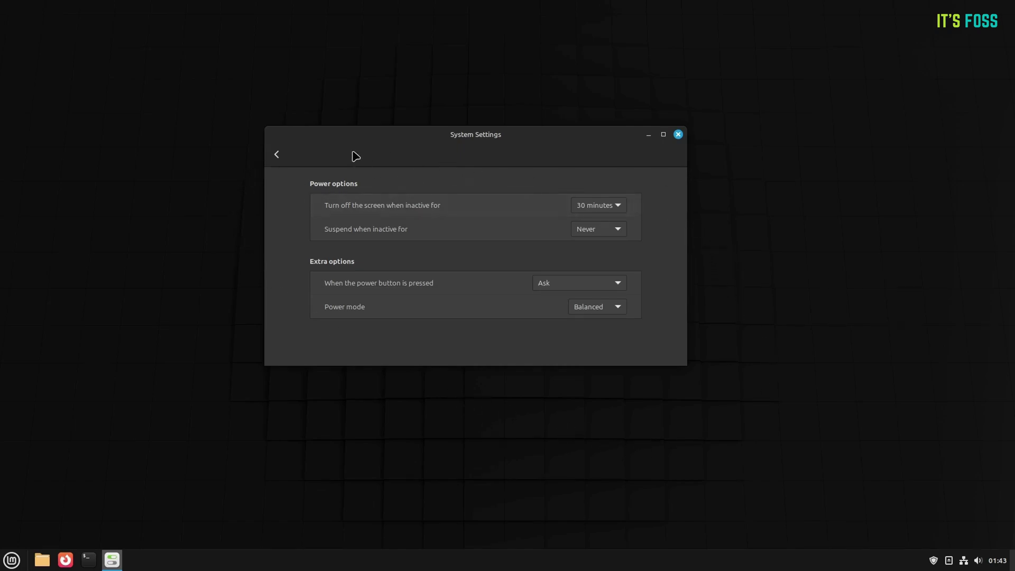
{"action": "left_click", "coordinate": [281, 156]}
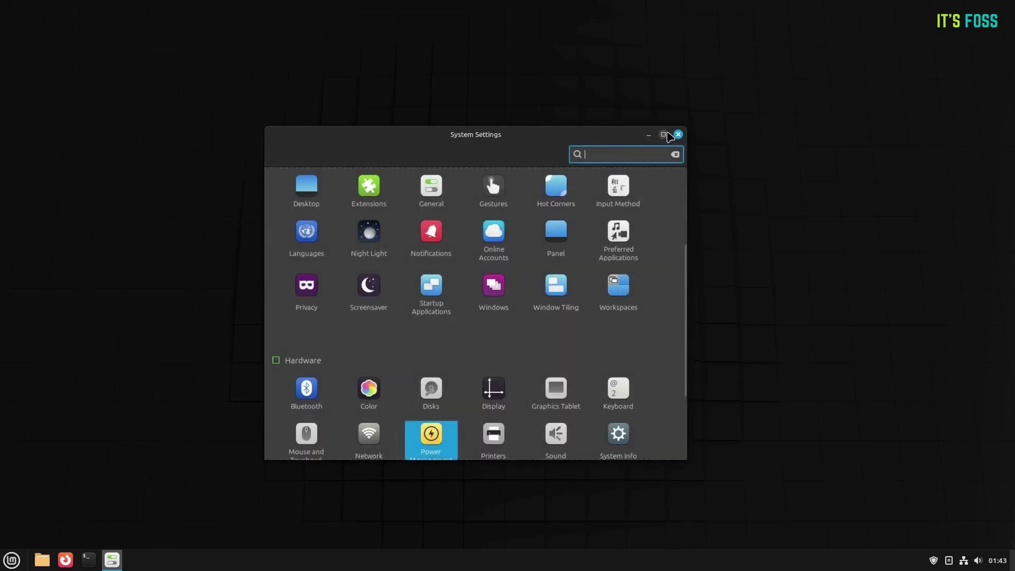
Go to the Backgrounds settings and show the Wallpapers collection.
{"action": "left_click", "coordinate": [678, 135]}
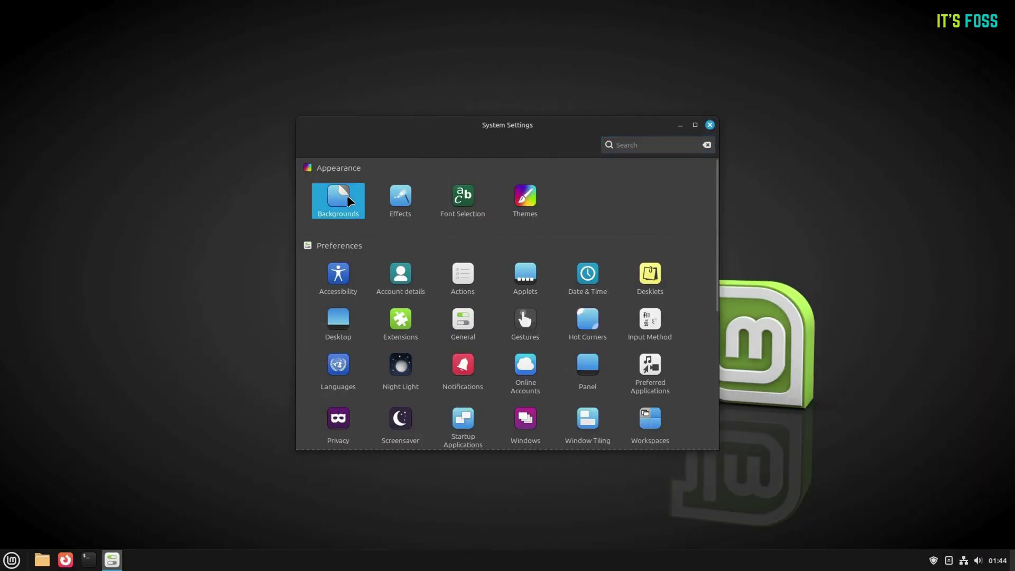
{"action": "left_click", "coordinate": [346, 195]}
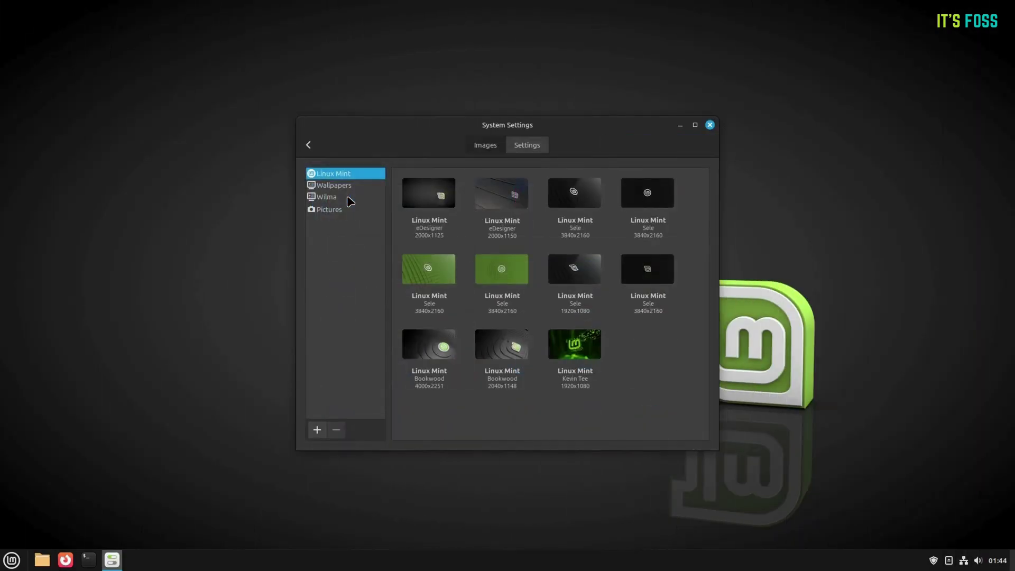
{"action": "left_click", "coordinate": [323, 186]}
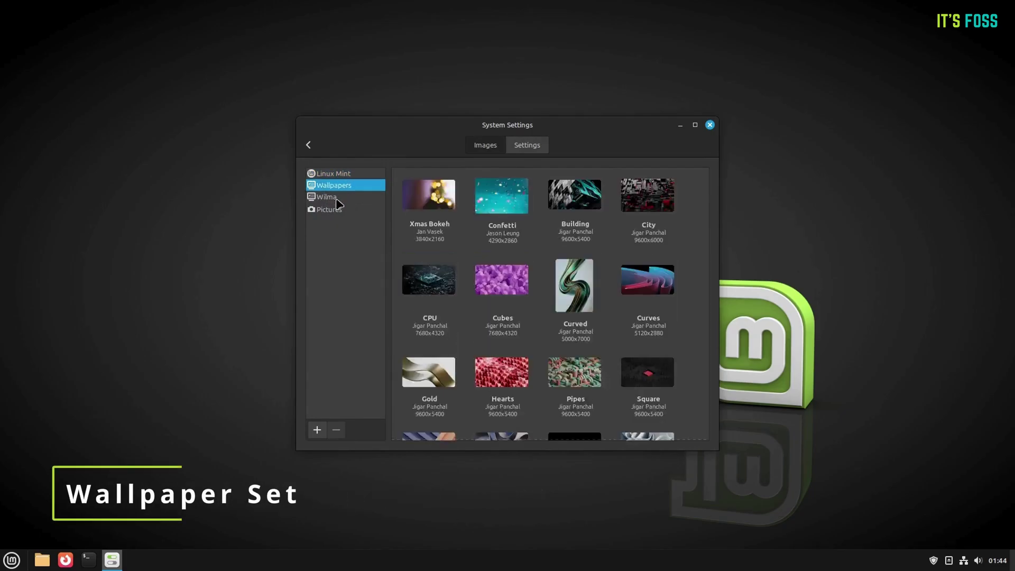
Apply Xmas Bokeh, Confetti, Building and City in turn, ending with CPU as the background.
{"action": "left_click", "coordinate": [424, 216]}
{"action": "left_click", "coordinate": [504, 195]}
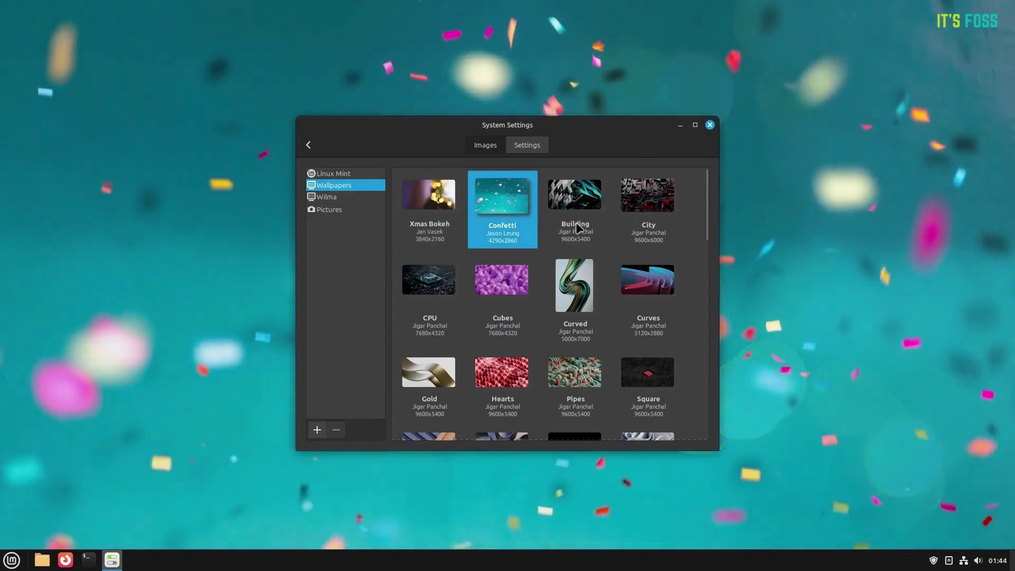
{"action": "left_click", "coordinate": [578, 229]}
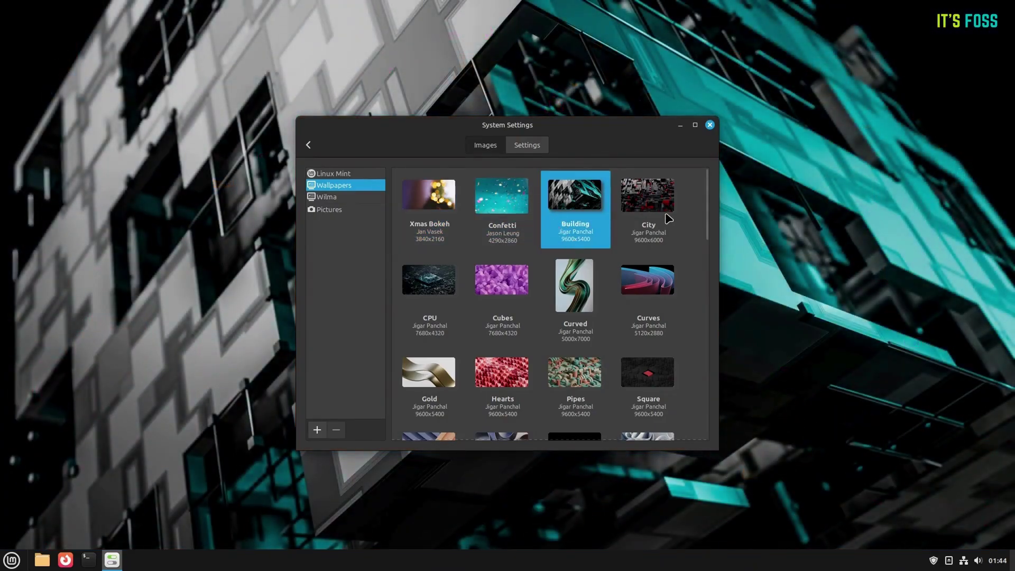
{"action": "left_click", "coordinate": [668, 217]}
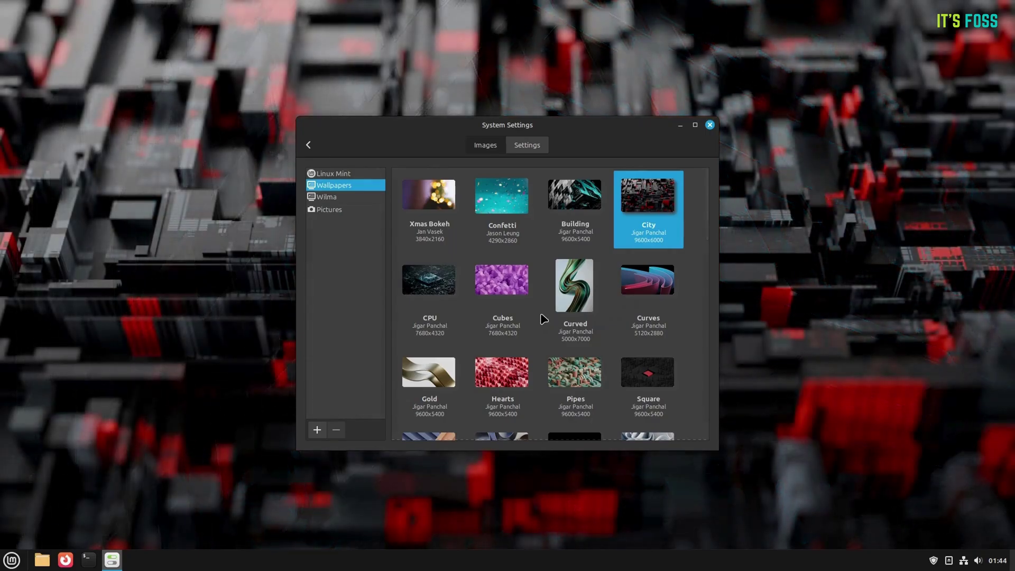
{"action": "scroll", "coordinate": [544, 319], "scroll_direction": "down", "scroll_amount": 5}
{"action": "scroll", "coordinate": [544, 319], "scroll_direction": "up", "scroll_amount": 4}
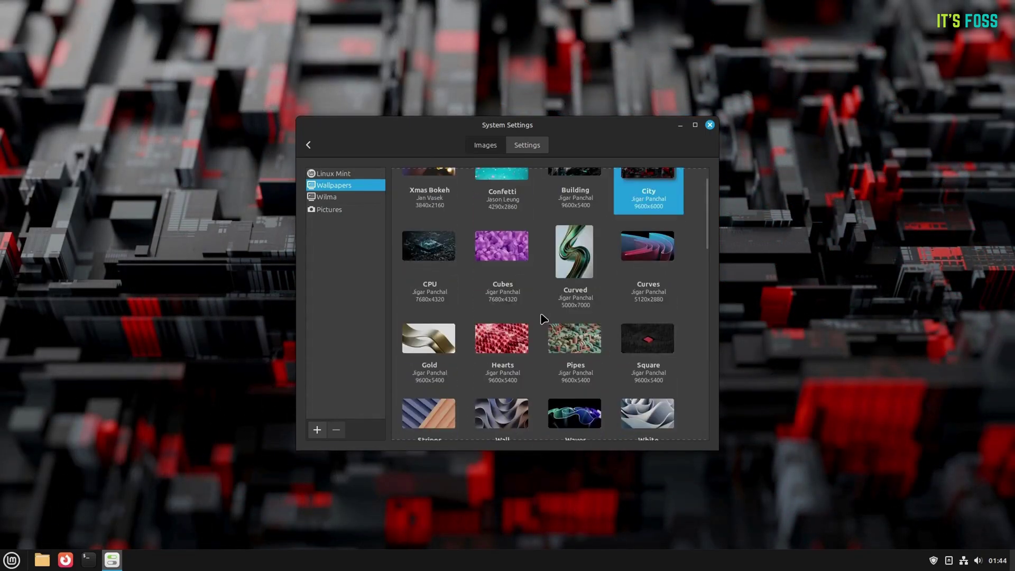
{"action": "left_click", "coordinate": [435, 263]}
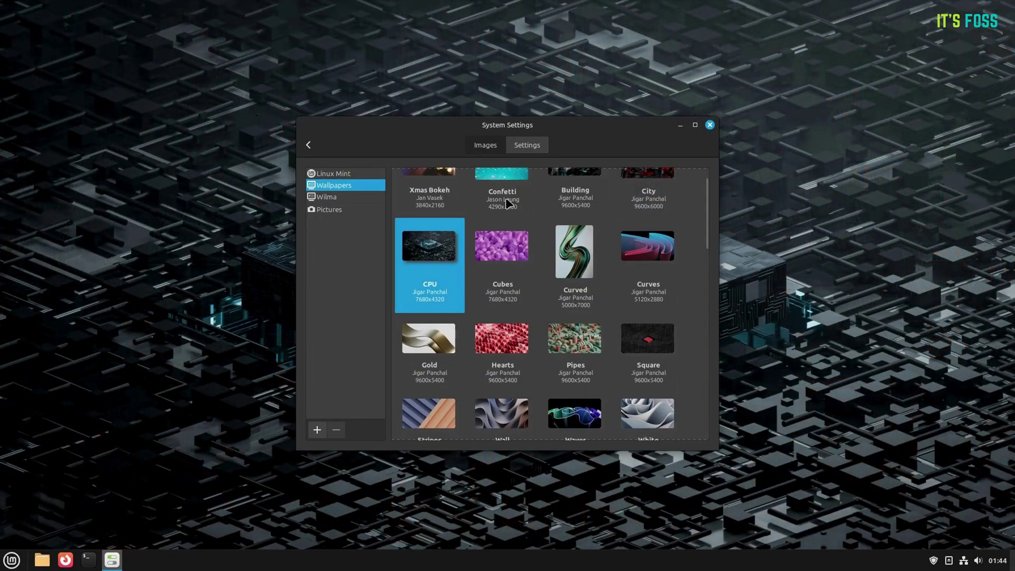
Reposition the Backgrounds window and apply the Square wallpaper.
{"action": "left_click_drag", "start_coordinate": [557, 132], "coordinate": [625, 109]}
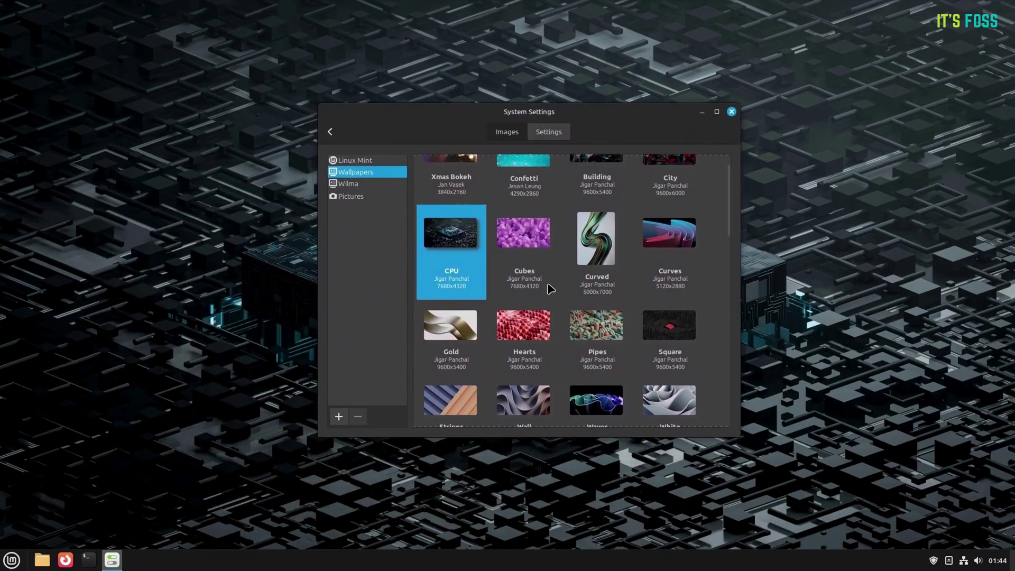
{"action": "scroll", "coordinate": [549, 288], "scroll_direction": "down", "scroll_amount": 2}
{"action": "scroll", "coordinate": [550, 288], "scroll_direction": "down", "scroll_amount": 3}
{"action": "left_click", "coordinate": [678, 195]}
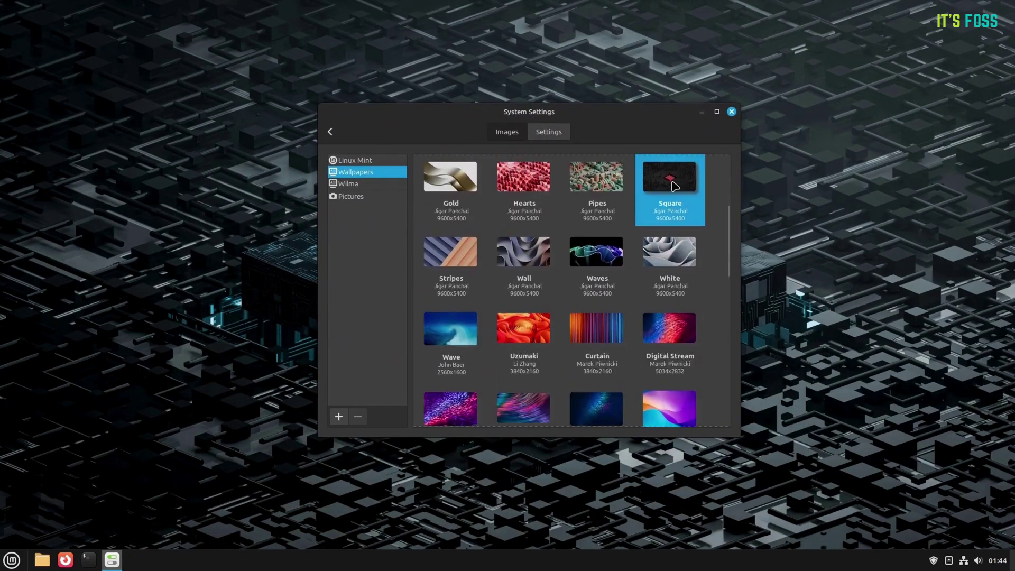
Scroll to the bottom of the Wallpapers collection and apply Computer Art as the background.
{"action": "scroll", "coordinate": [634, 292], "scroll_direction": "down", "scroll_amount": 5}
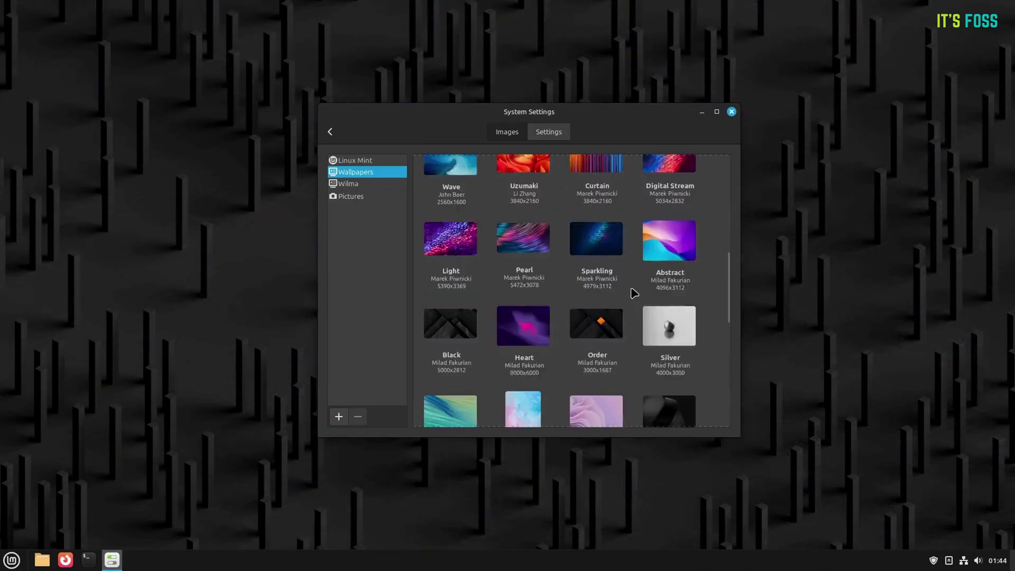
{"action": "scroll", "coordinate": [635, 293], "scroll_direction": "down", "scroll_amount": 3}
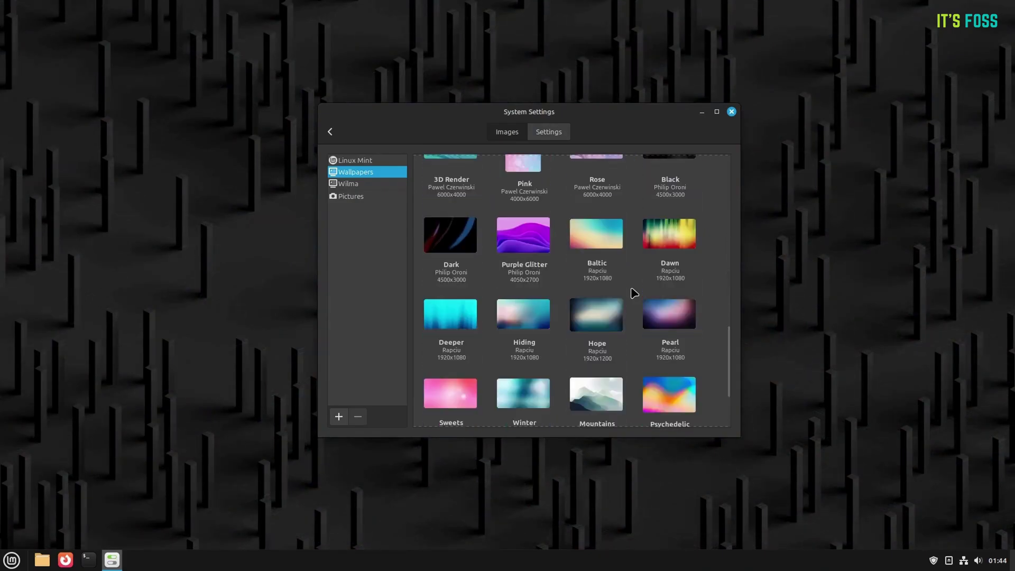
{"action": "scroll", "coordinate": [635, 294], "scroll_direction": "down", "scroll_amount": 5}
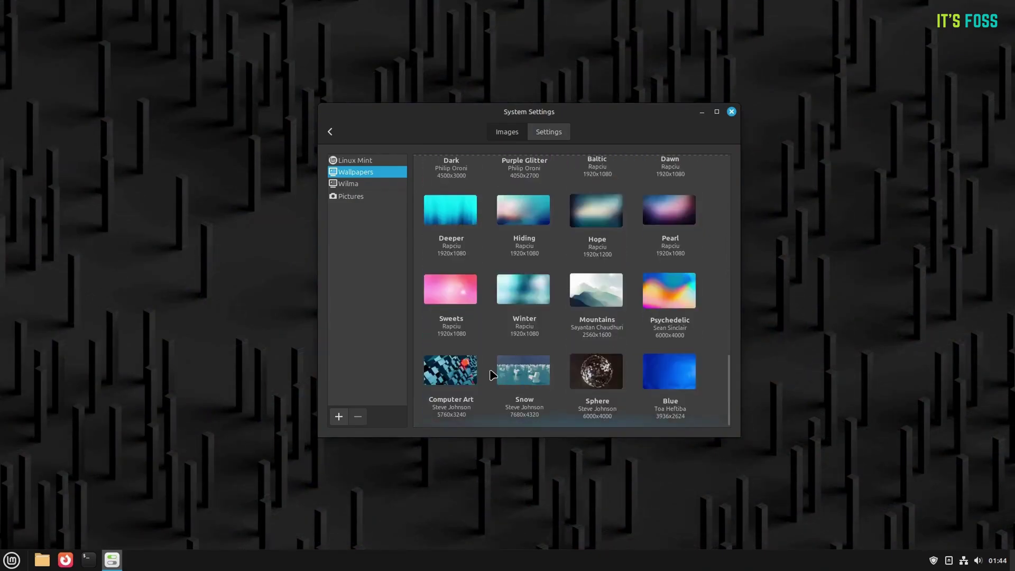
{"action": "left_click", "coordinate": [445, 389]}
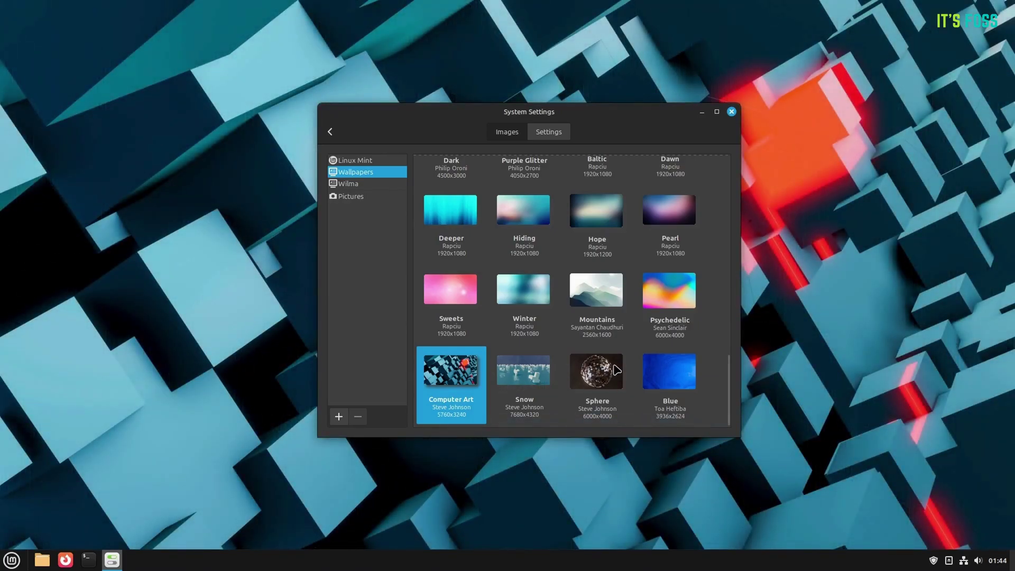
{"action": "scroll", "coordinate": [616, 370], "scroll_direction": "up", "scroll_amount": 1}
{"action": "scroll", "coordinate": [701, 356], "scroll_direction": "down", "scroll_amount": 2}
{"action": "scroll", "coordinate": [700, 357], "scroll_direction": "up", "scroll_amount": 15}
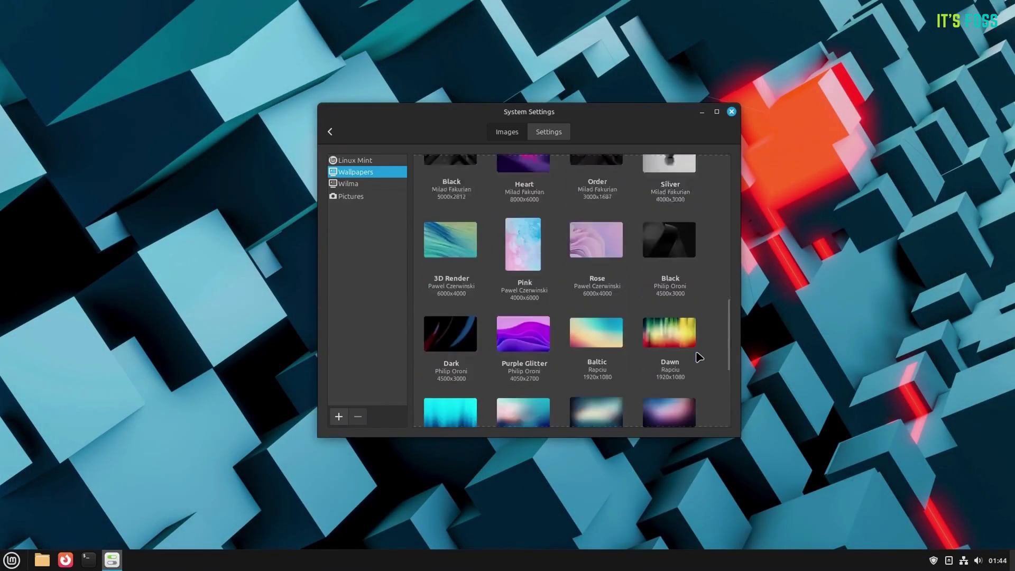
{"action": "scroll", "coordinate": [699, 358], "scroll_direction": "up", "scroll_amount": 2}
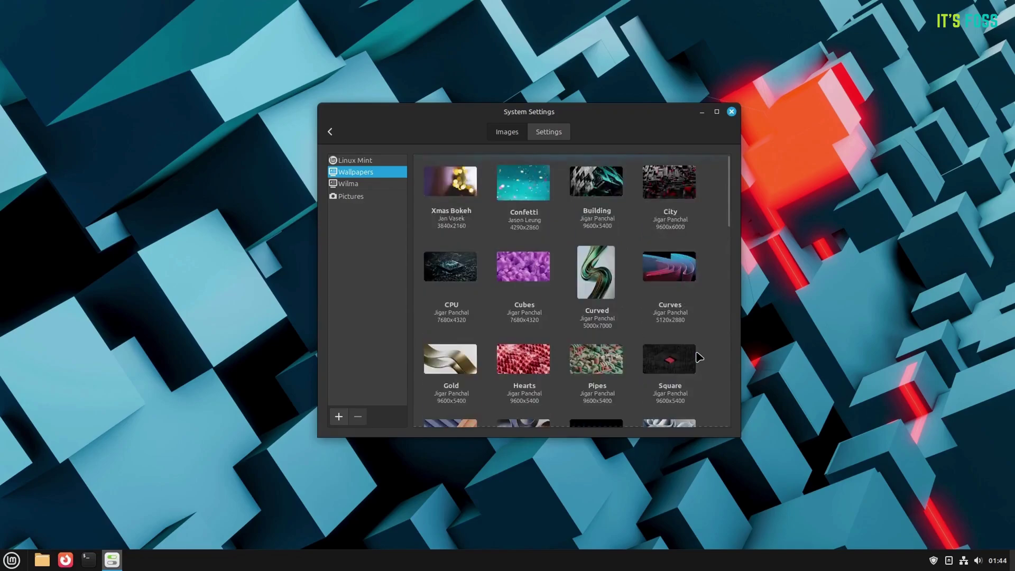
{"action": "scroll", "coordinate": [636, 223], "scroll_direction": "down", "scroll_amount": 3}
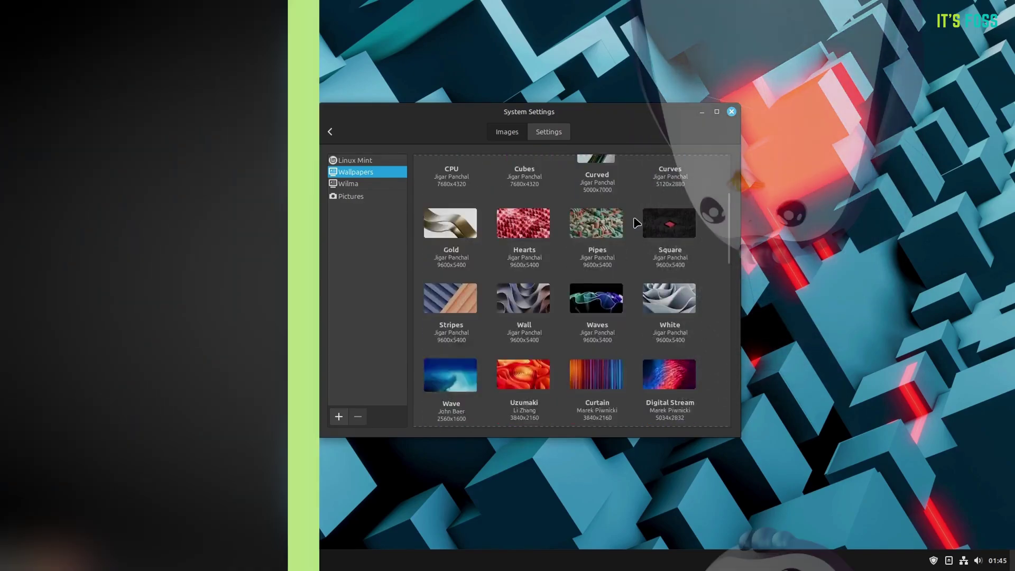